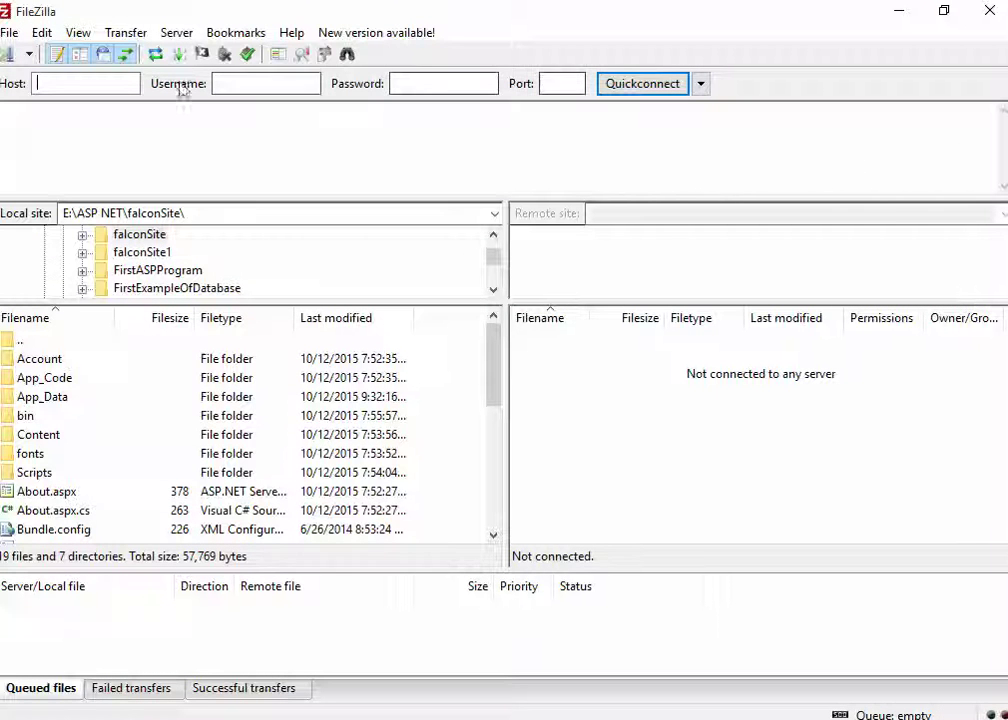
Create a new site entry named geminiOnling in the Site Manager.
click(12, 33)
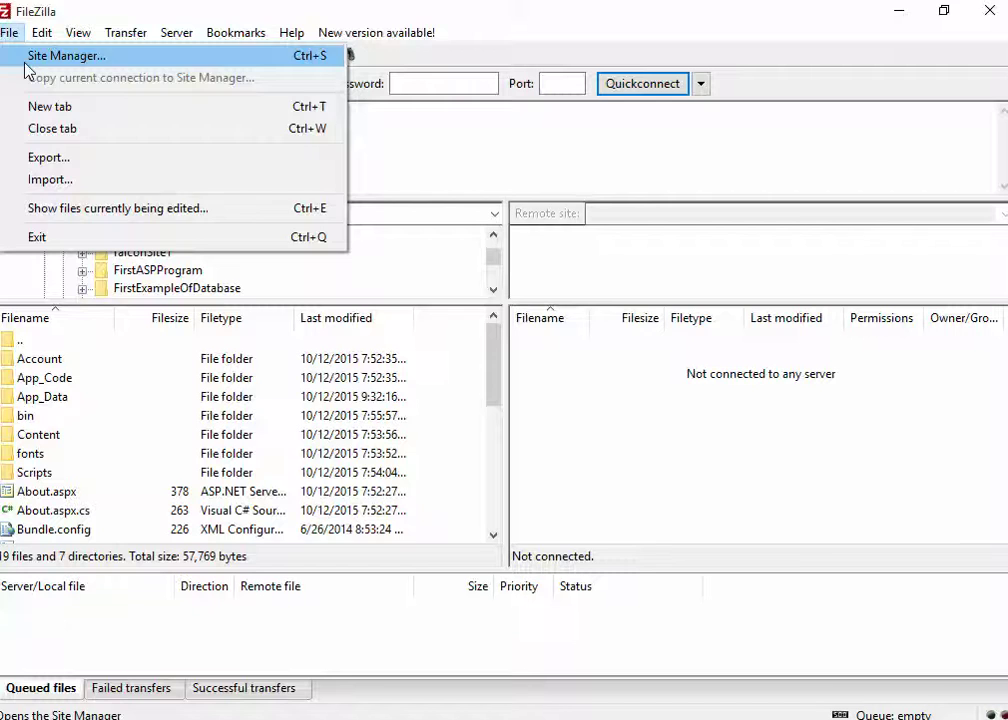
click(40, 56)
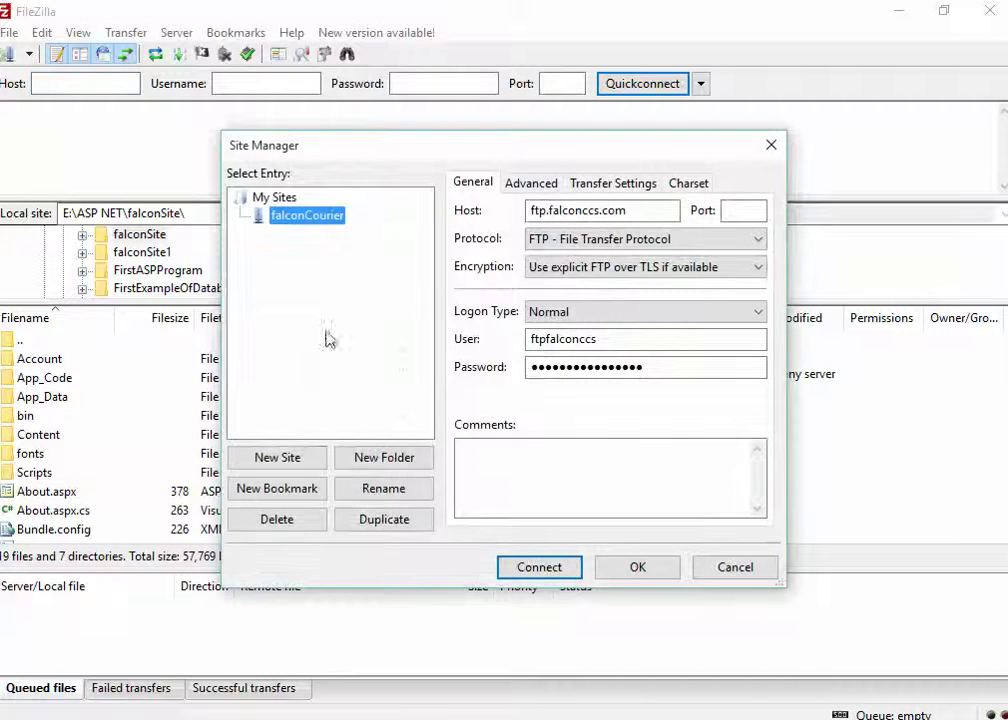
click(297, 462)
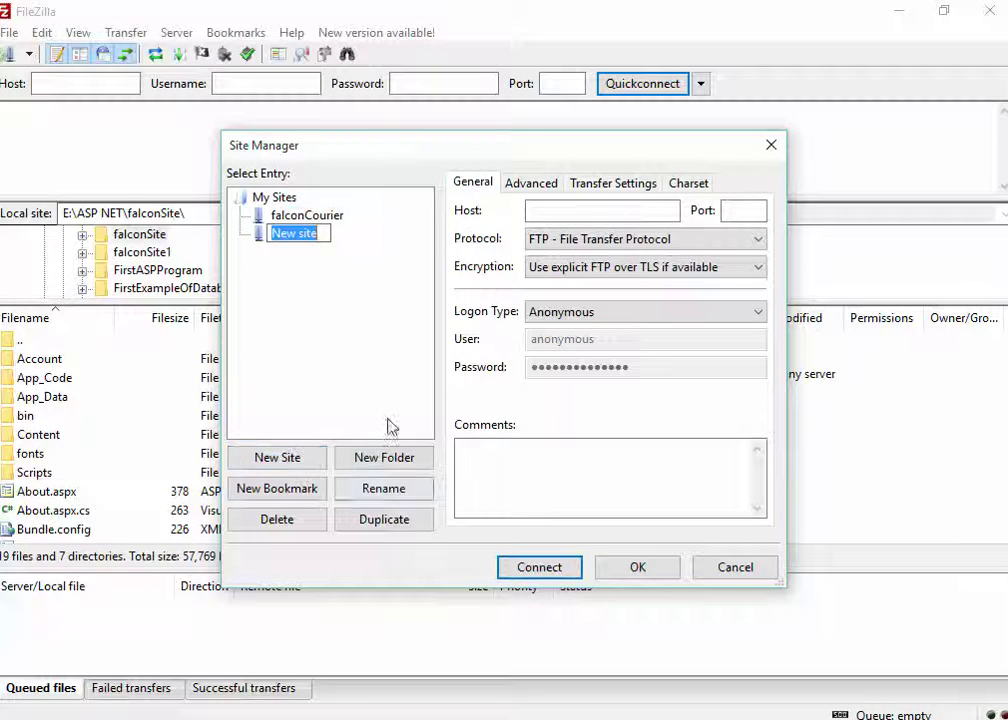
text(GEMIN)
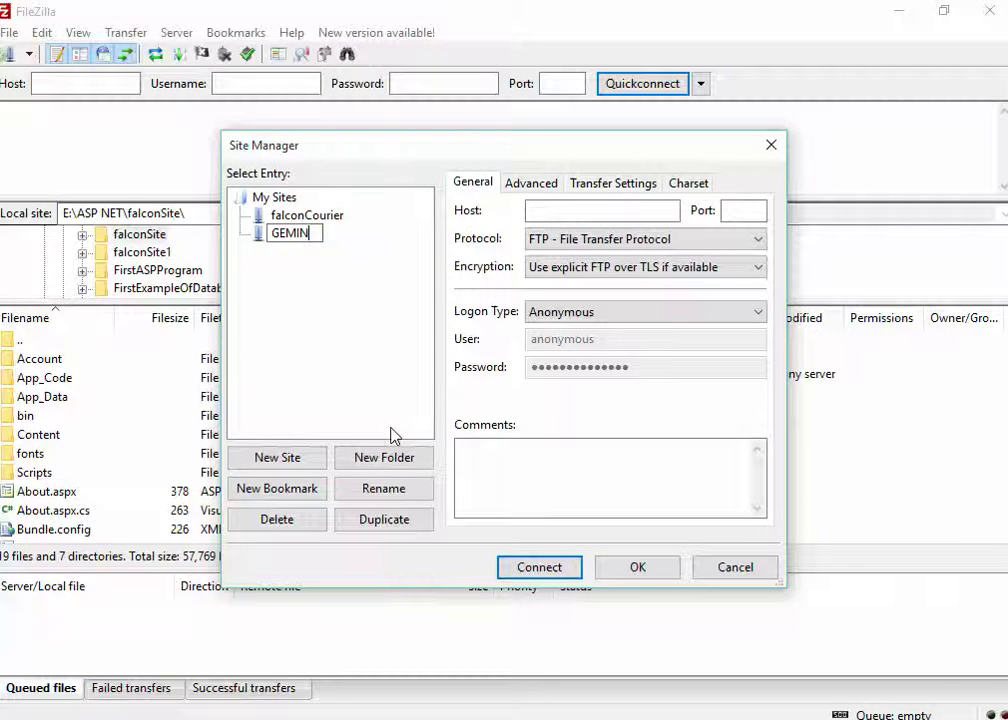
key(BackSpace)
key(BackSpace)
key(BackSpace)
key(BackSpace)
key(BackSpace)
text(gemin)
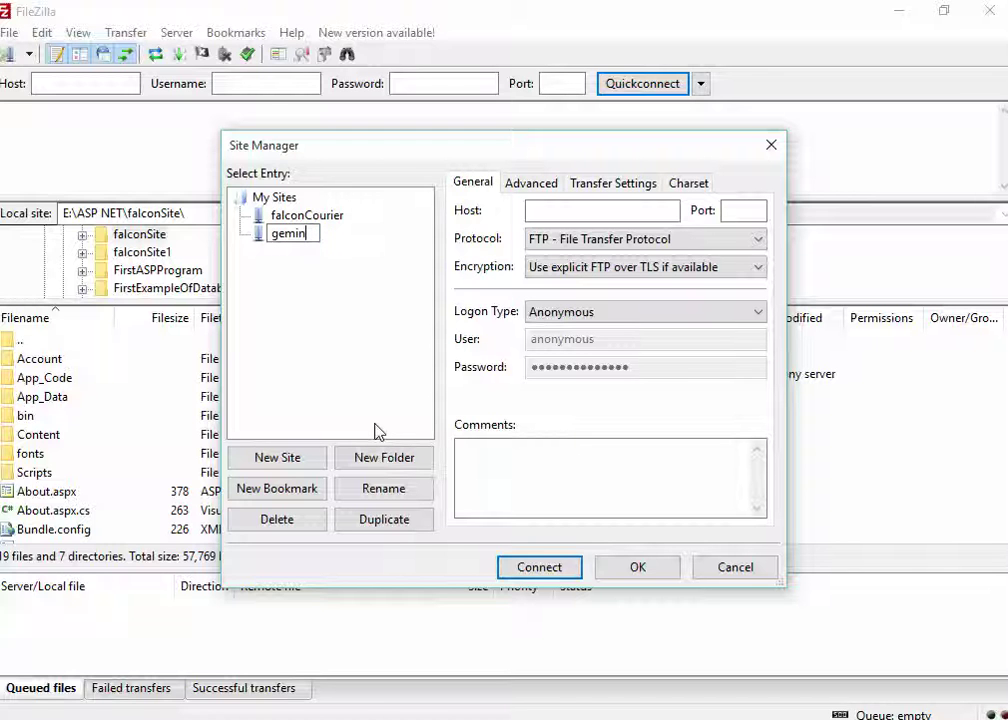
text(i_)
text(nling)
key(Return)
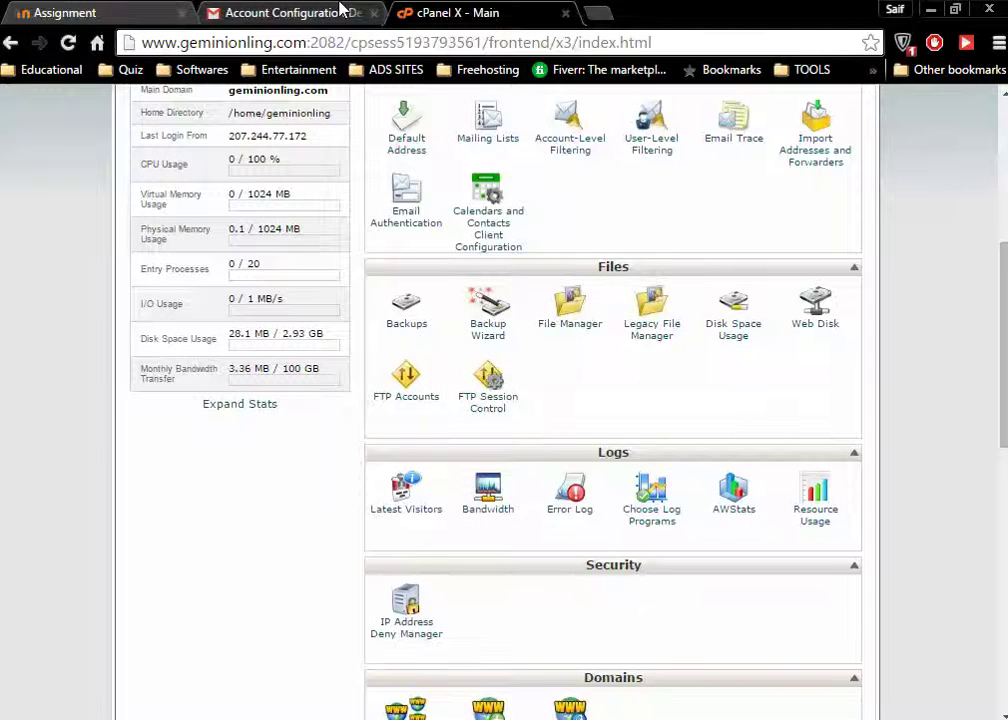
In the hosting configuration email in Gmail, copy the FTP access URL from the FTP Information table.
click(340, 11)
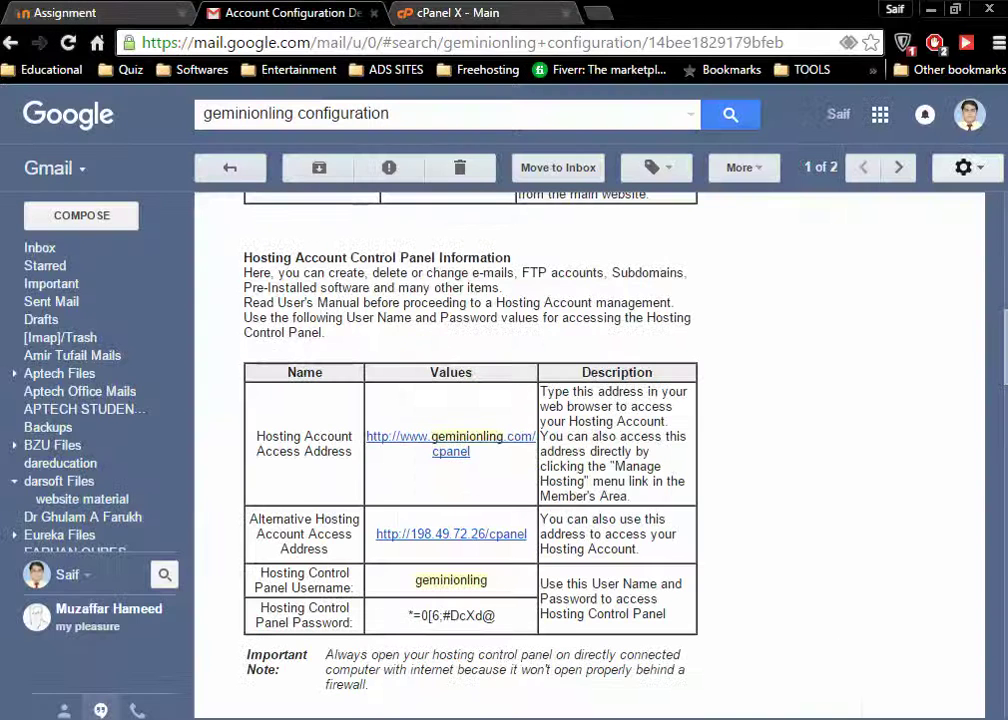
scroll(590, 440, down, 3)
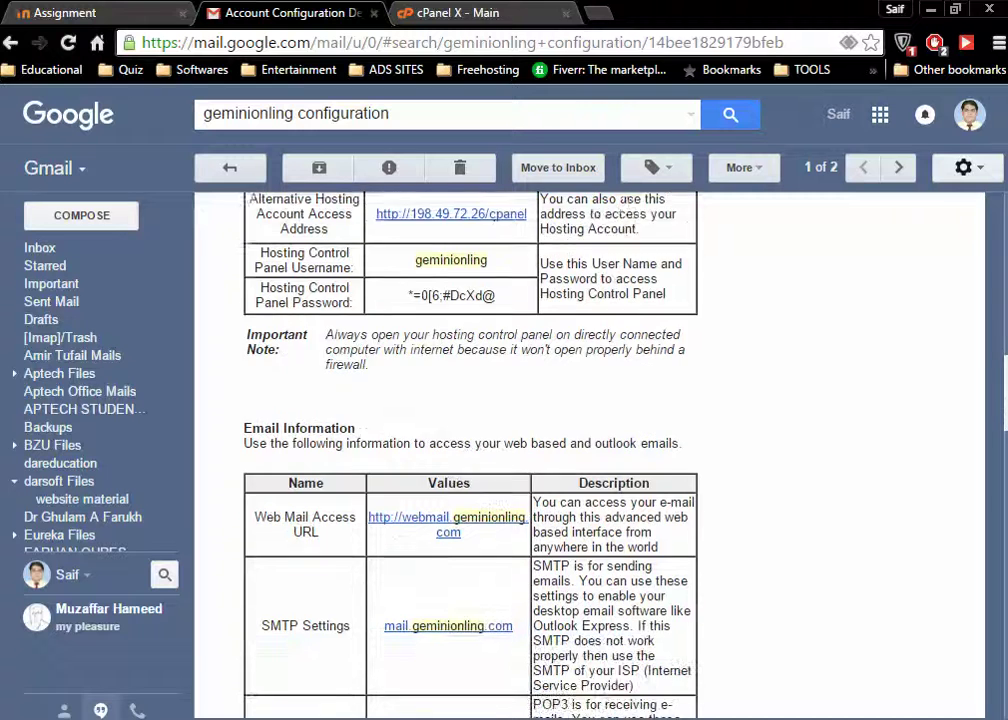
scroll(855, 443, down, 5)
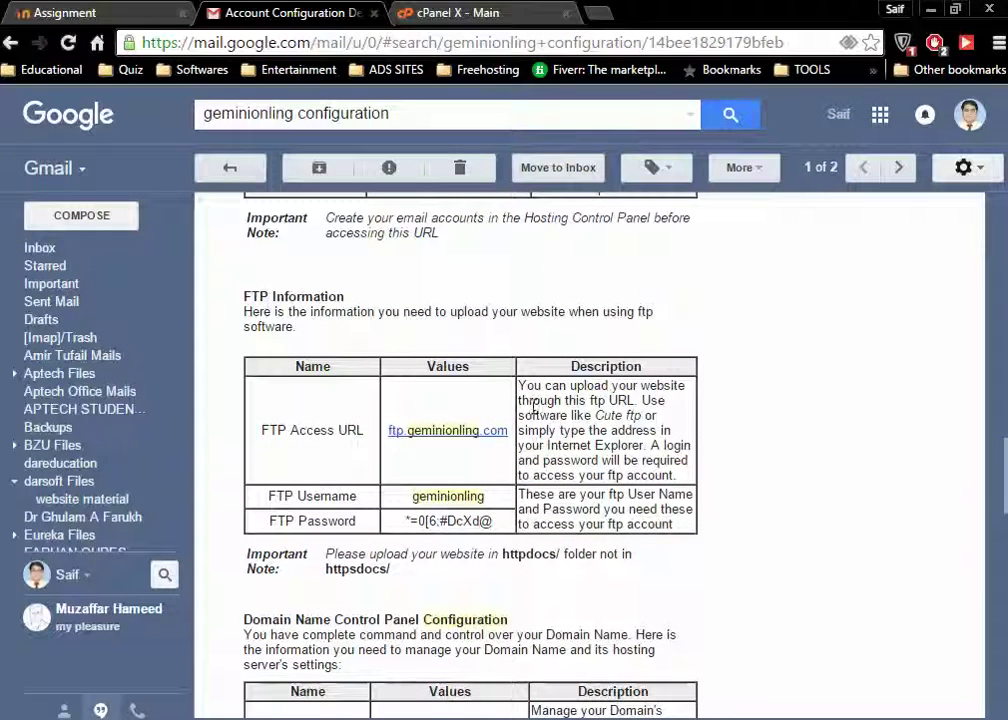
drag(510, 432, 388, 442)
key(ctrl+c)
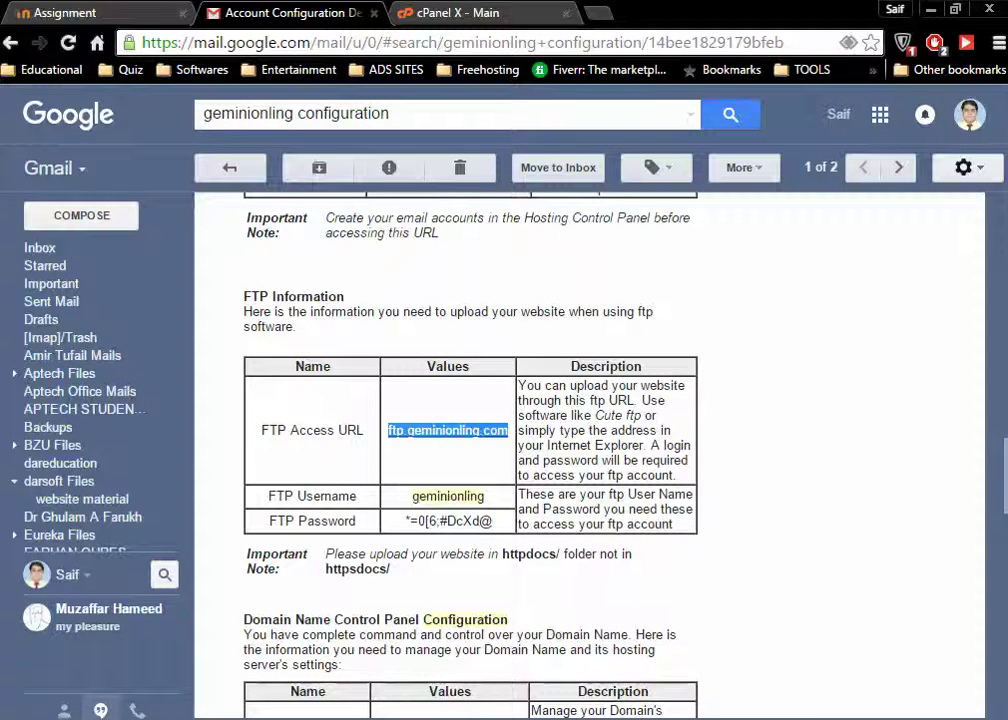
Switch back to FileZilla and set the new site's host to the copied address ftp.geminionling.com.
key(alt+Tab)
click(612, 210)
key(ctrl+v)
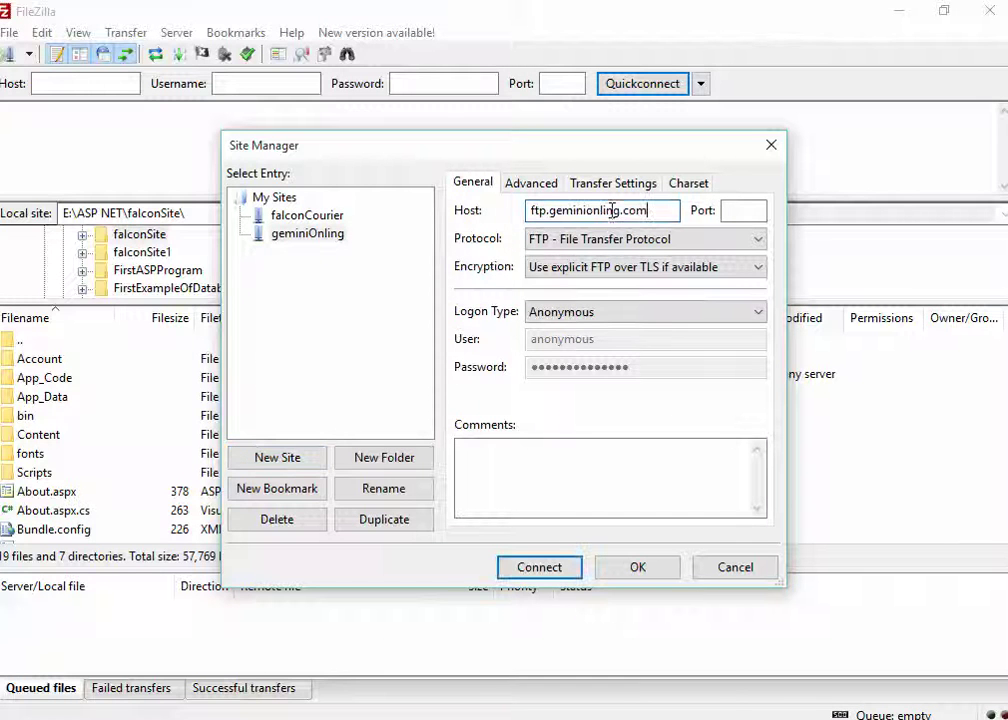
click(727, 719)
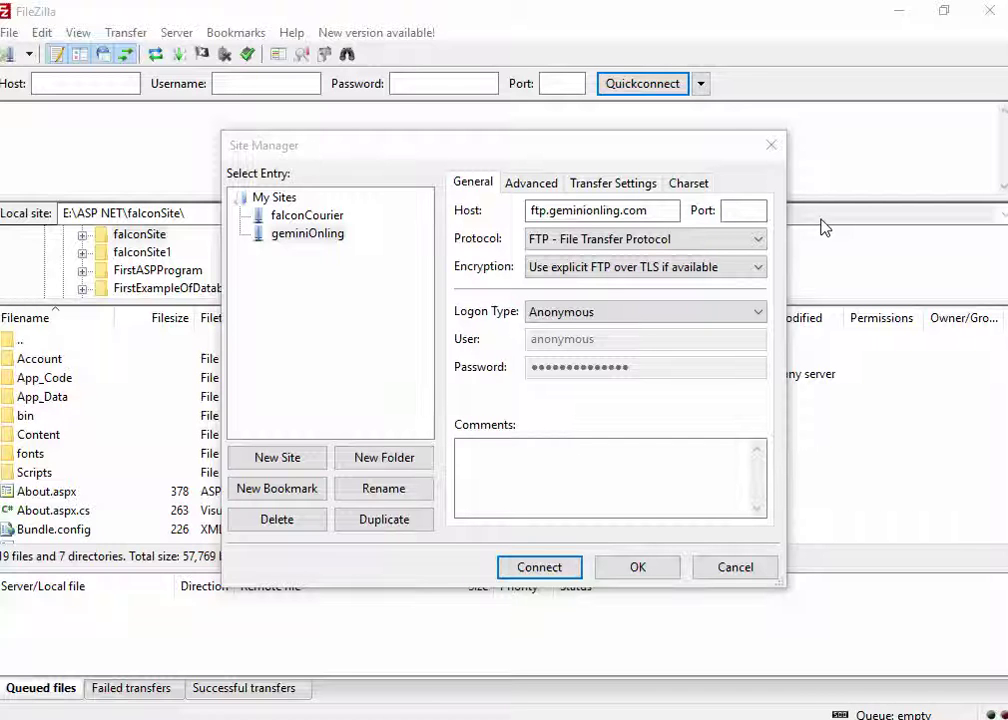
click(731, 210)
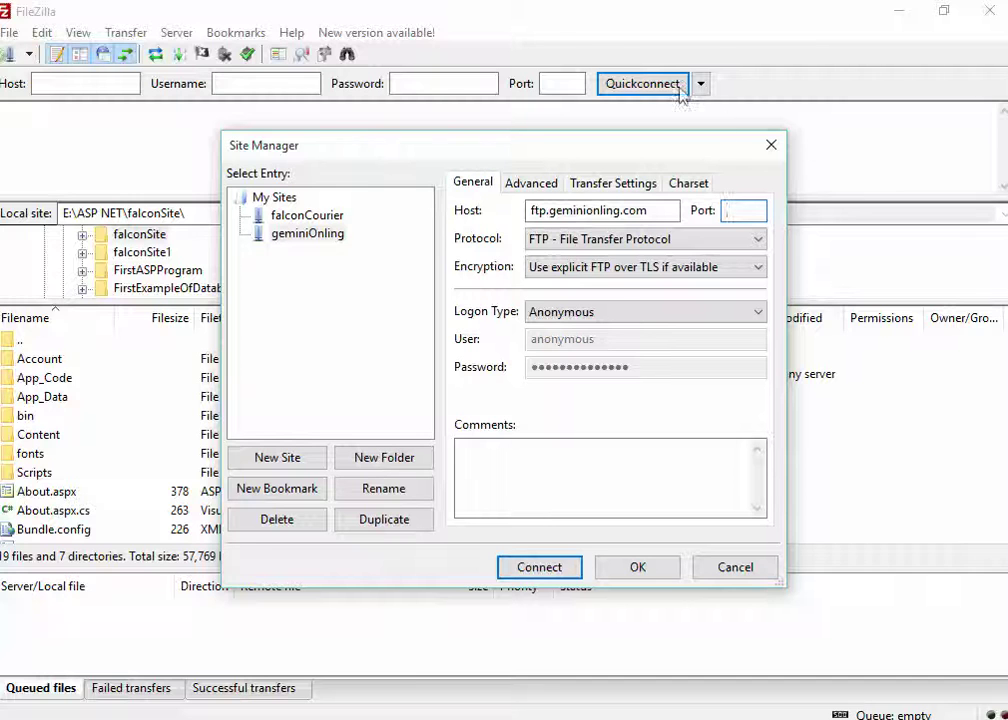
Set the site's logon type to Normal and replace the user with the FTP username copied from the email in Gmail.
key(alt+Tab)
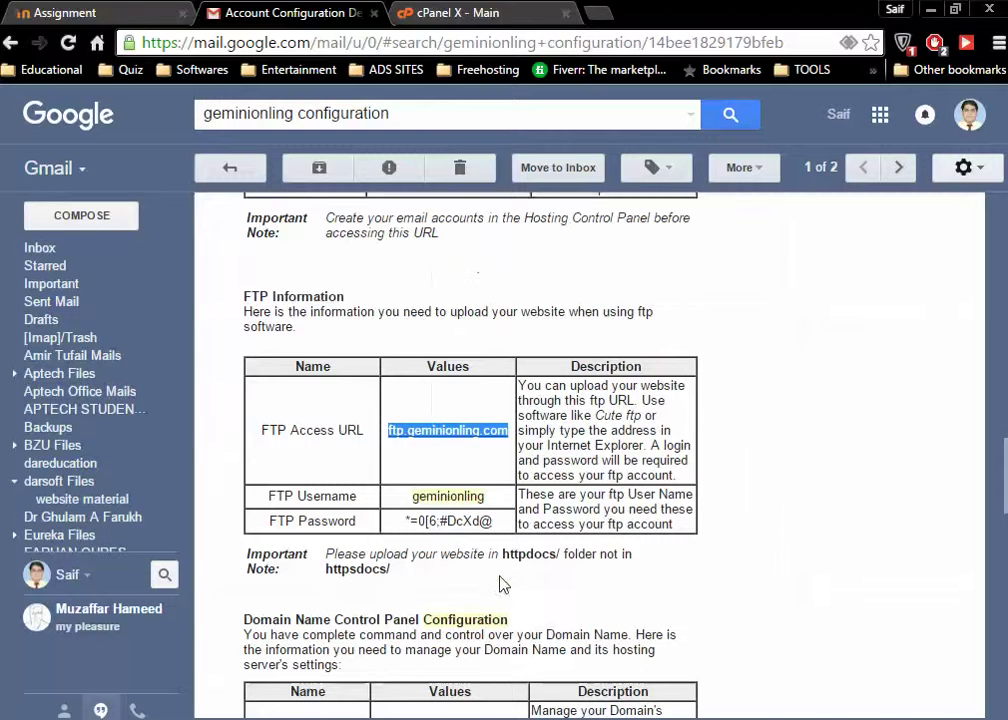
drag(497, 500, 406, 498)
key(ctrl+c)
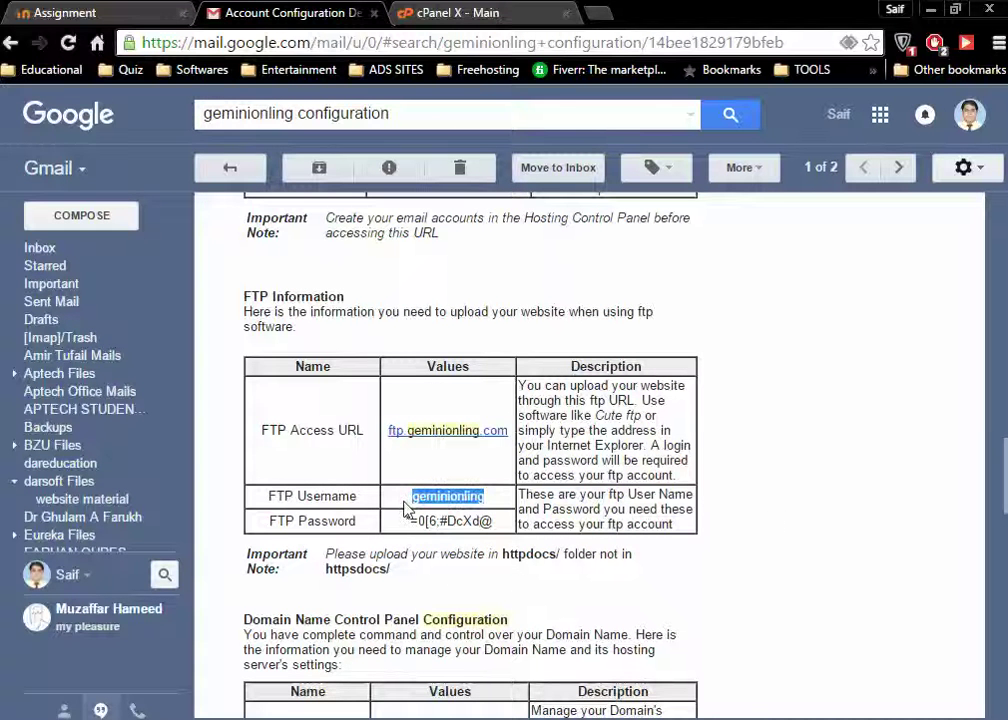
key(alt+Tab)
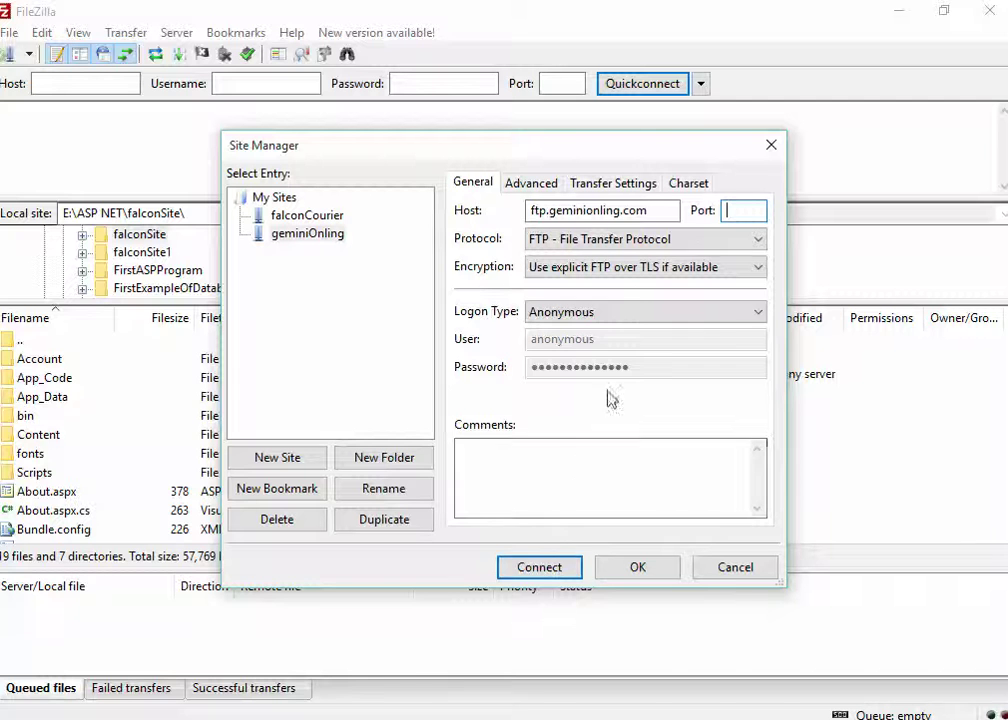
click(627, 316)
click(603, 347)
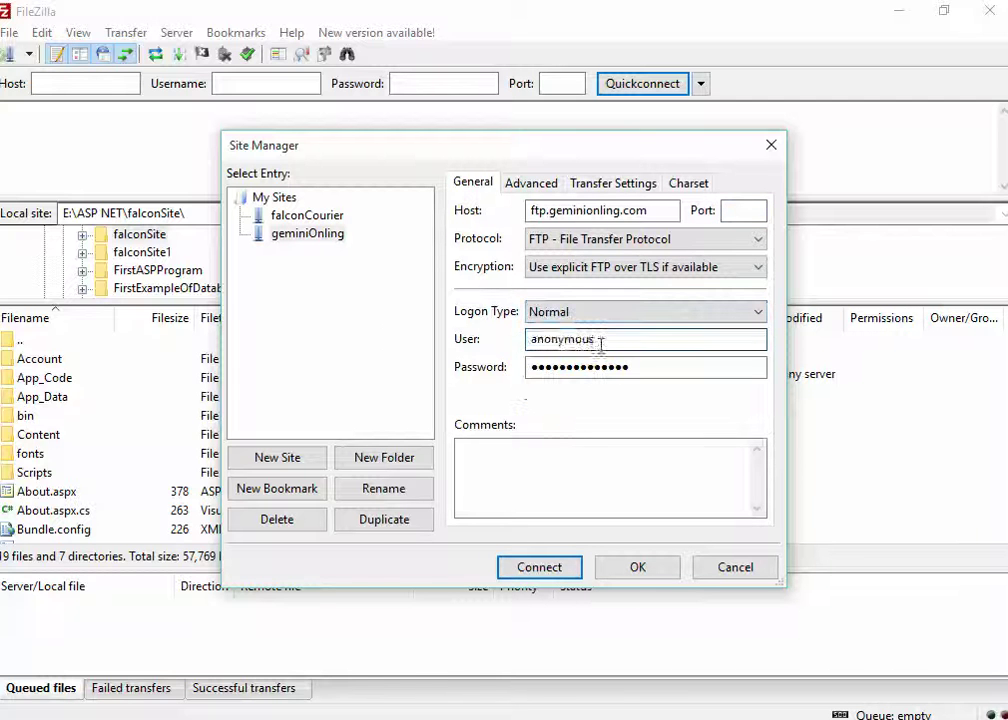
drag(601, 342, 443, 342)
key(ctrl+v)
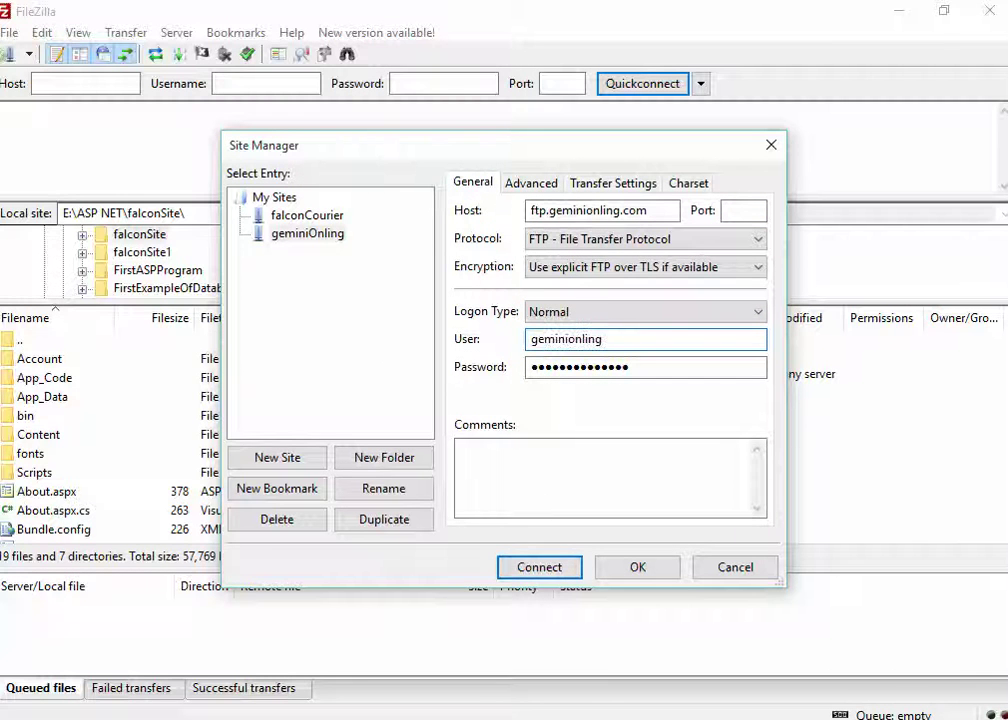
Copy the FTP password from the email and paste it into the site's password field in FileZilla.
key(alt+Tab)
drag(502, 525, 406, 519)
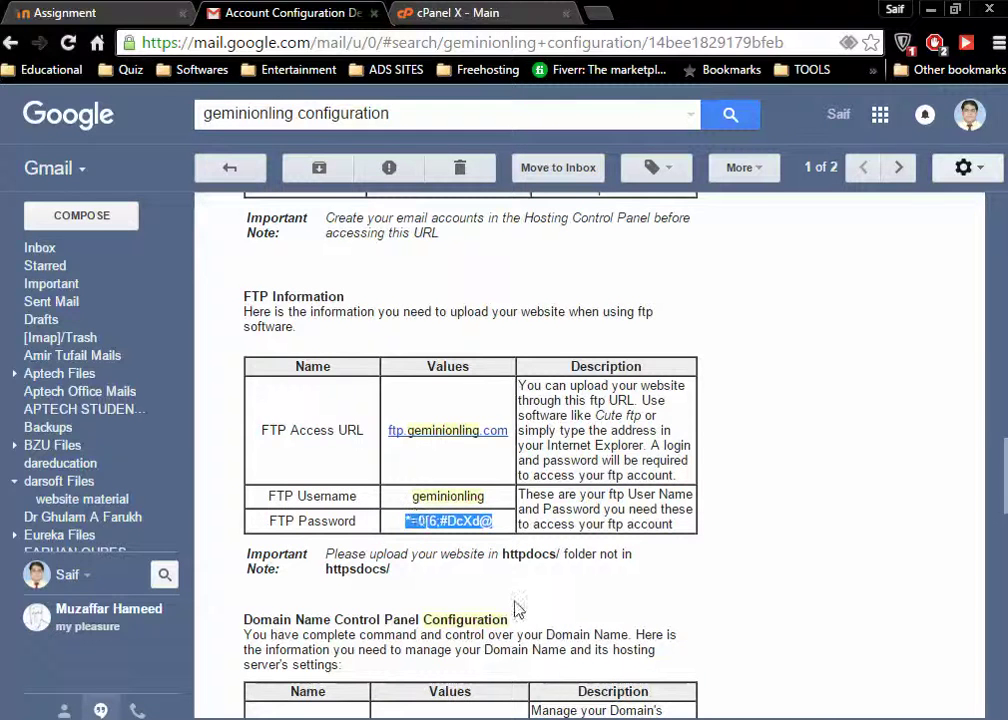
key(alt+Tab)
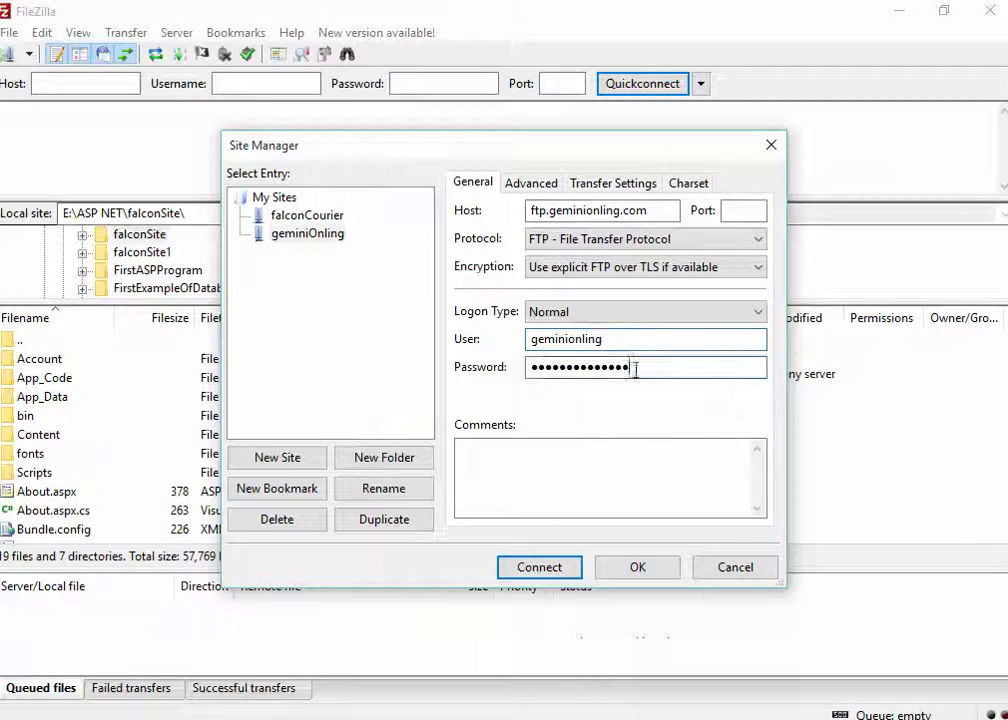
drag(635, 369, 468, 369)
key(ctrl+v)
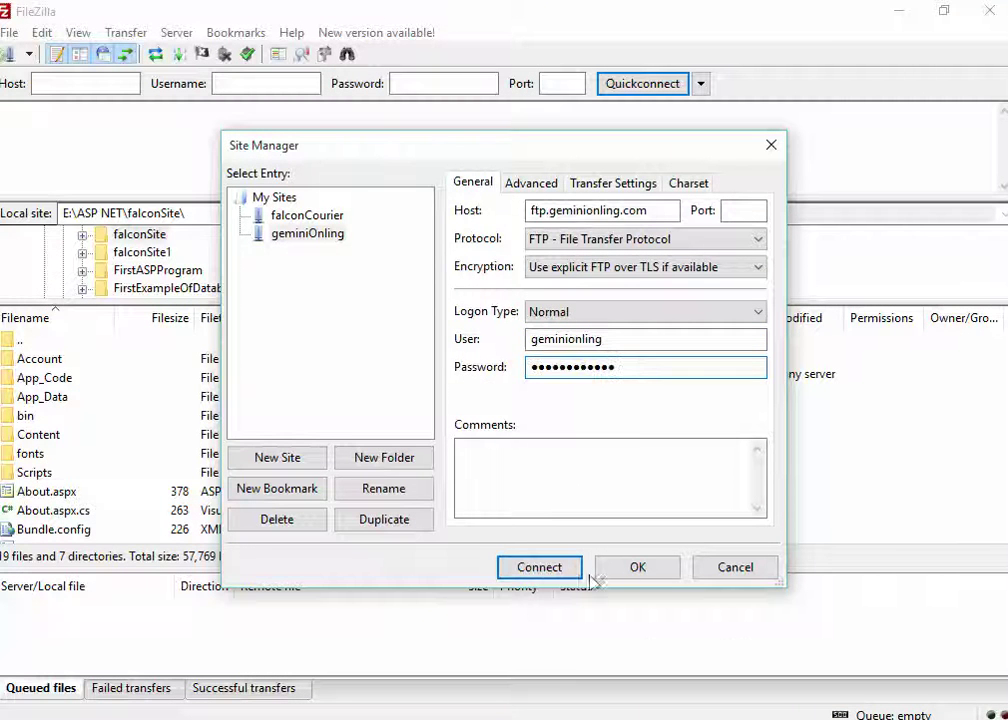
Connect to the geminiOnling site over FTP and accept the server certificate as always trusted in future sessions.
click(670, 240)
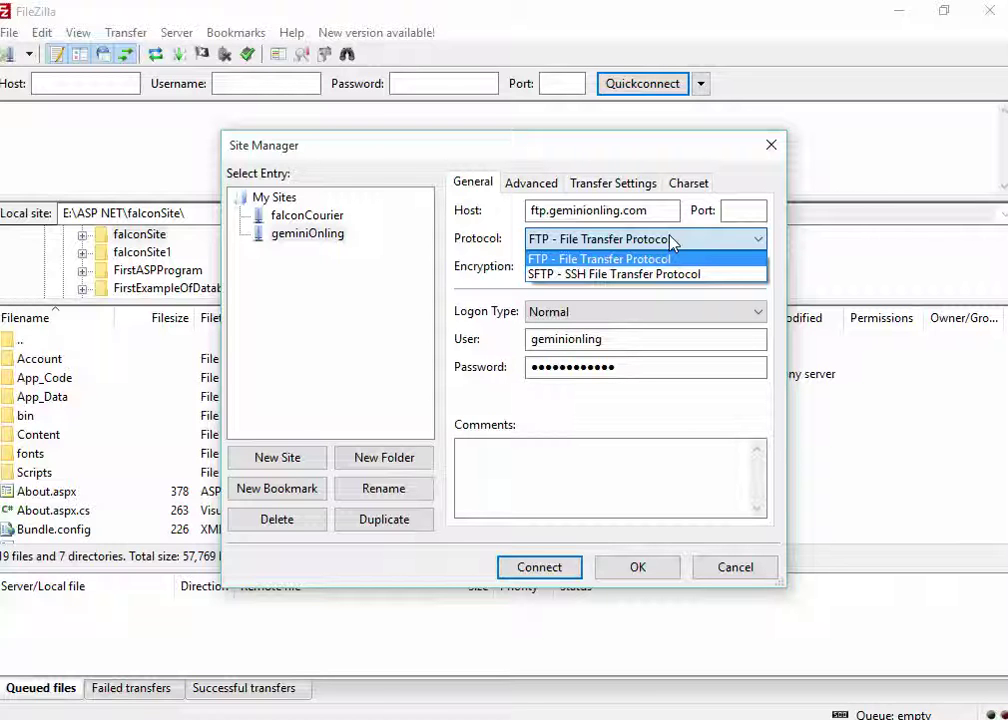
click(673, 243)
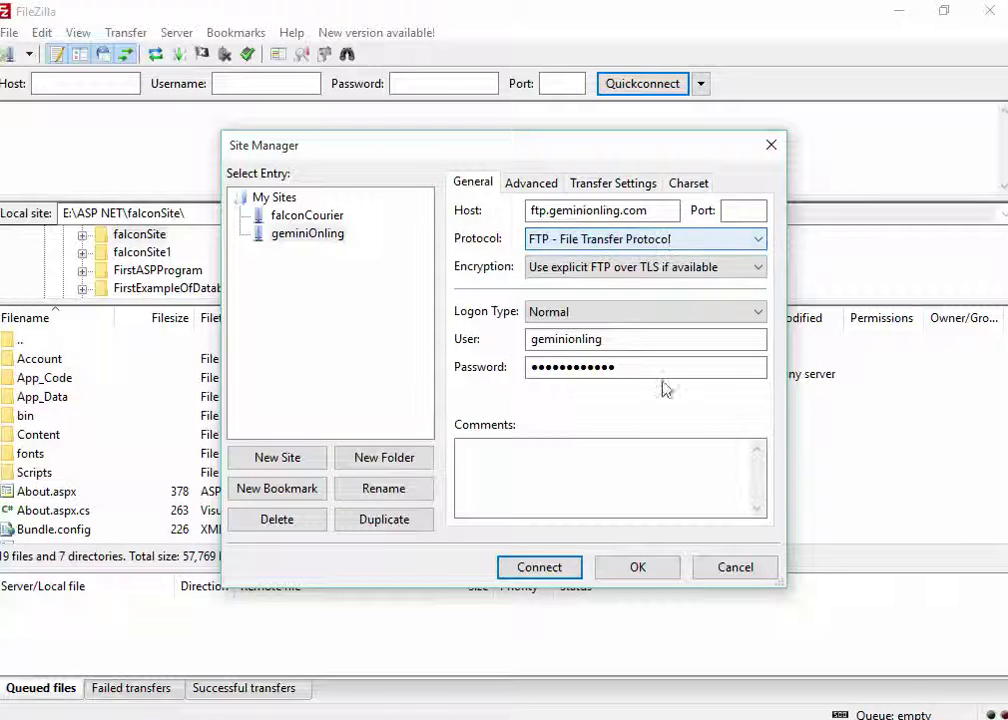
click(565, 568)
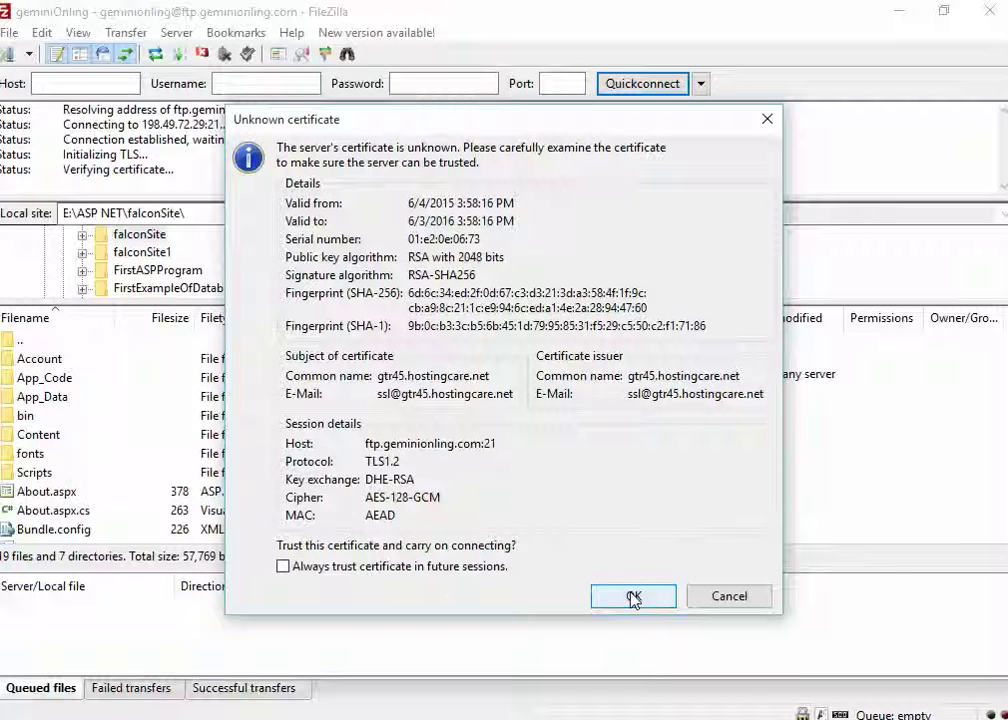
click(416, 568)
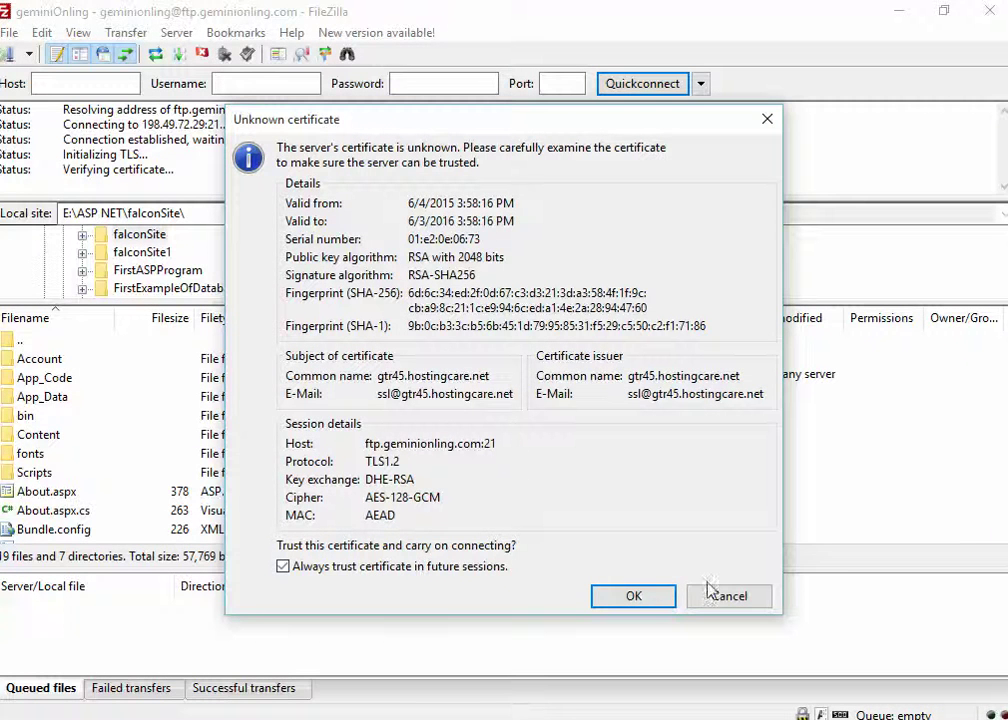
click(652, 598)
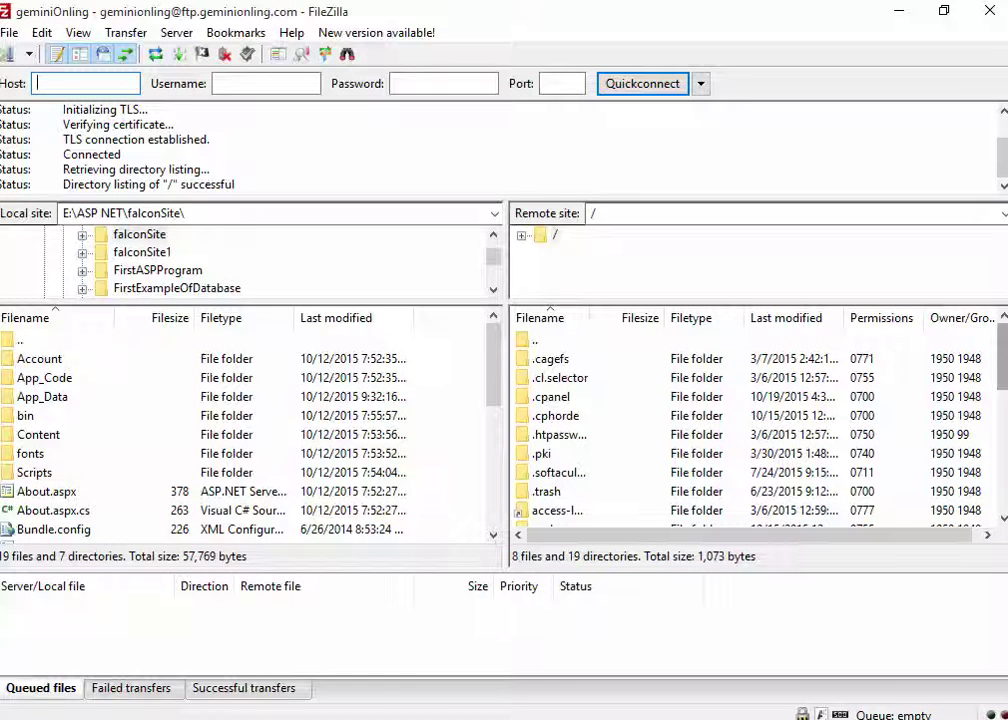
Widen the remote Filename column and open the public_html folder on the server.
drag(1005, 364, 1005, 416)
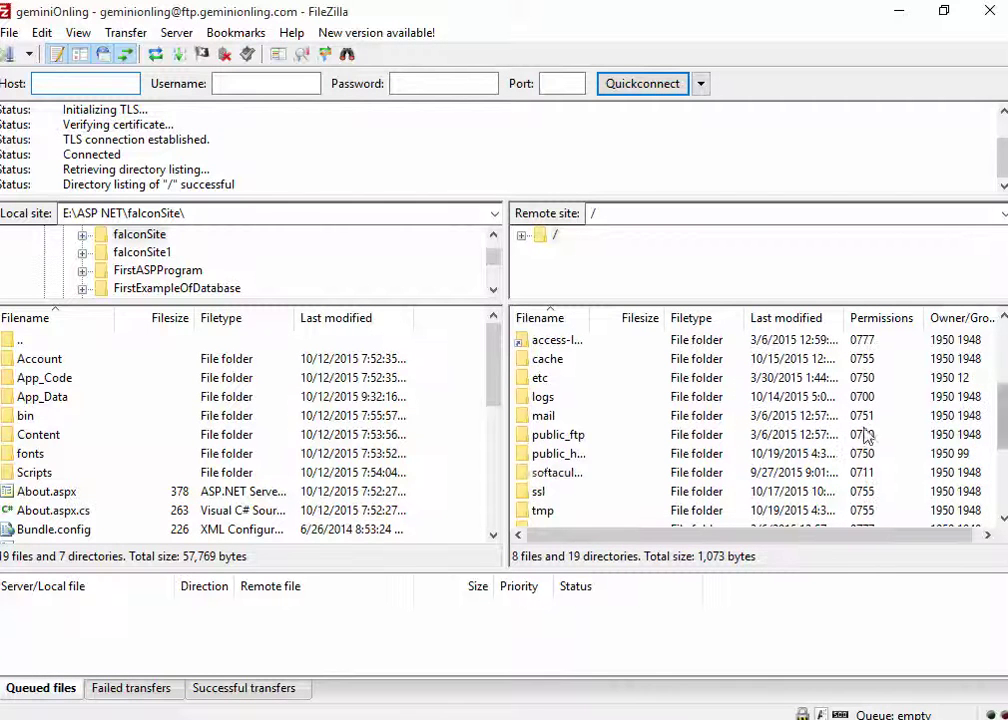
click(549, 458)
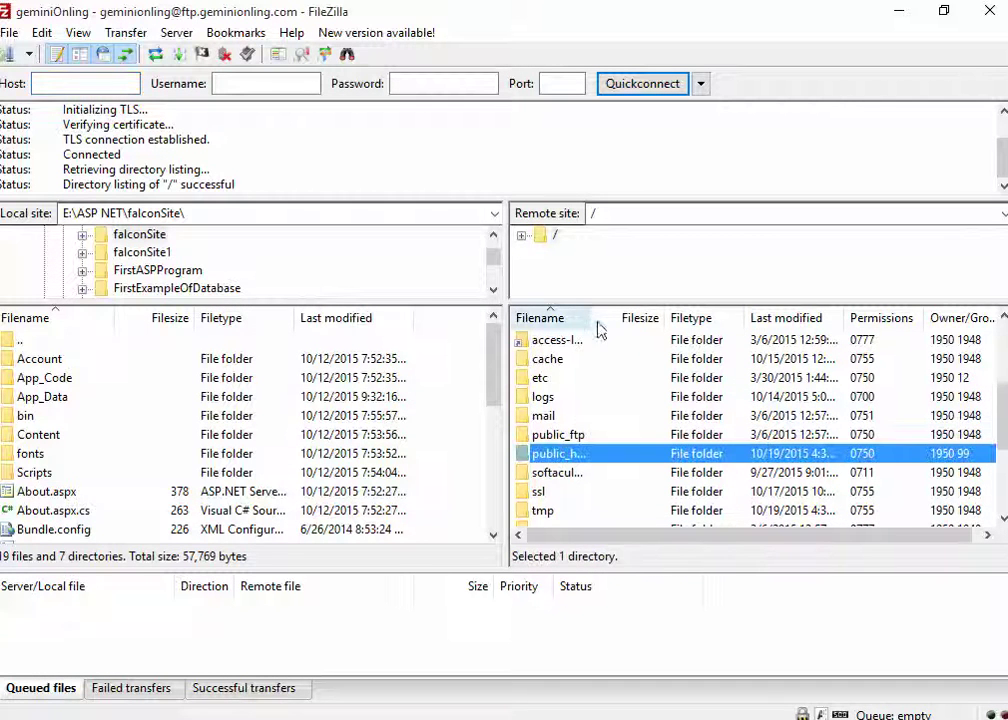
drag(590, 316, 740, 318)
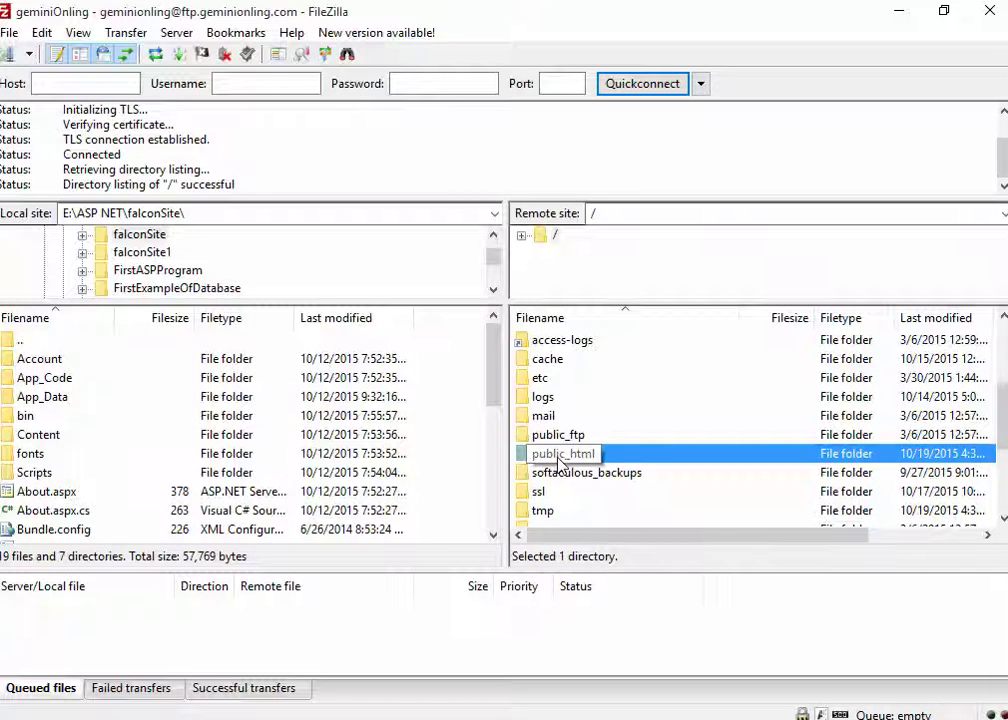
double_click(560, 455)
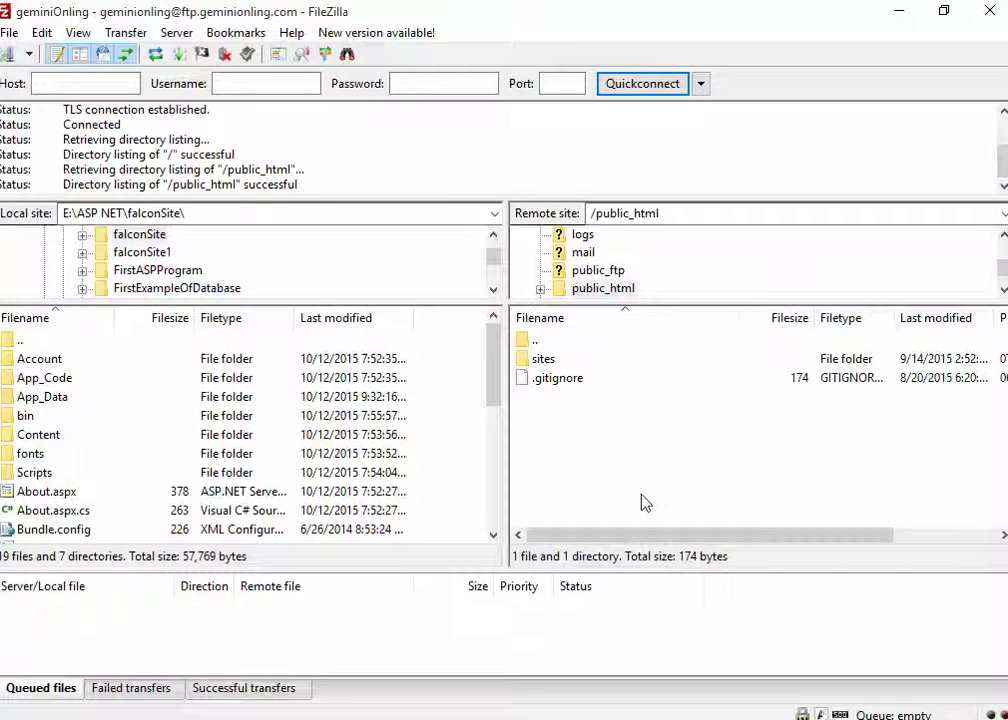
Switch to Chrome, view geminionling.com in a new tab, and return to FileZilla.
click(597, 718)
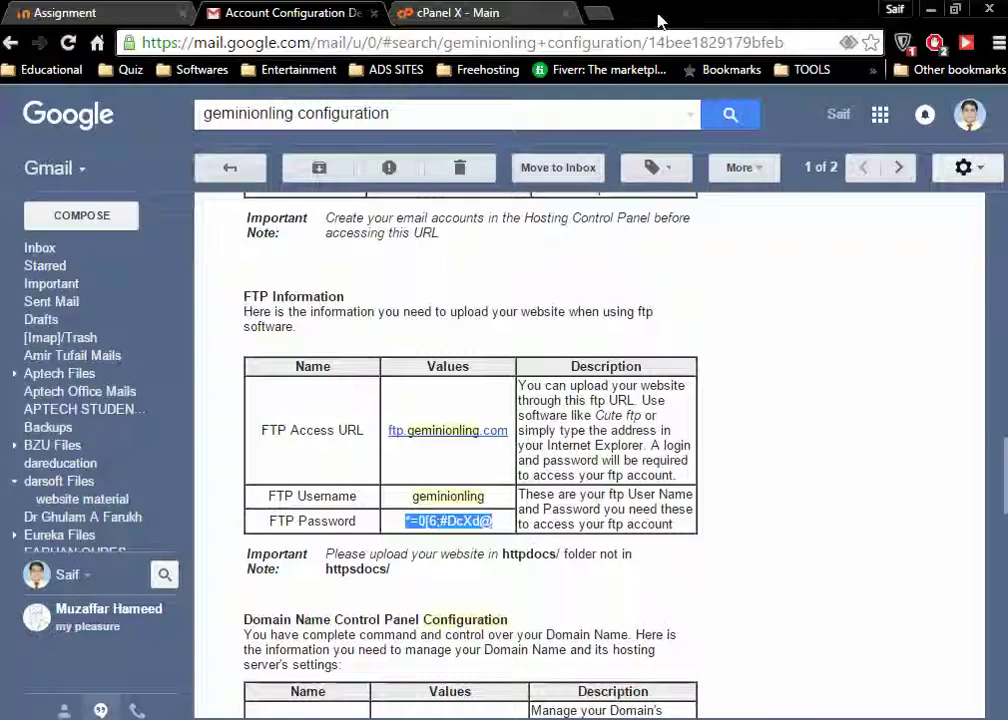
click(603, 16)
text(geminionling.co)
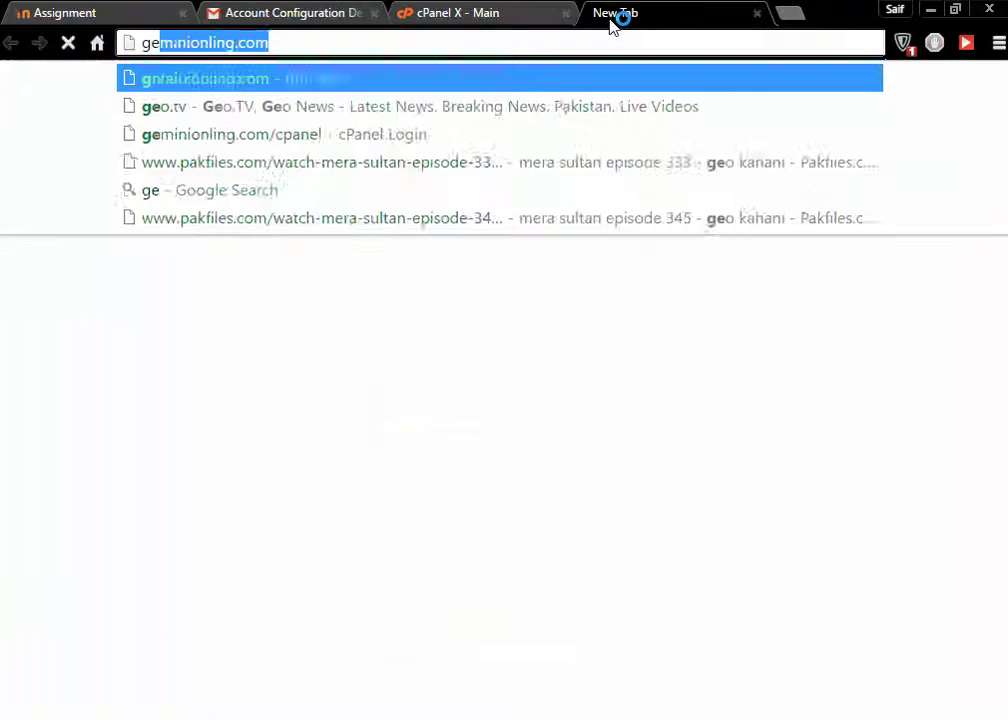
text(m)
key(Return)
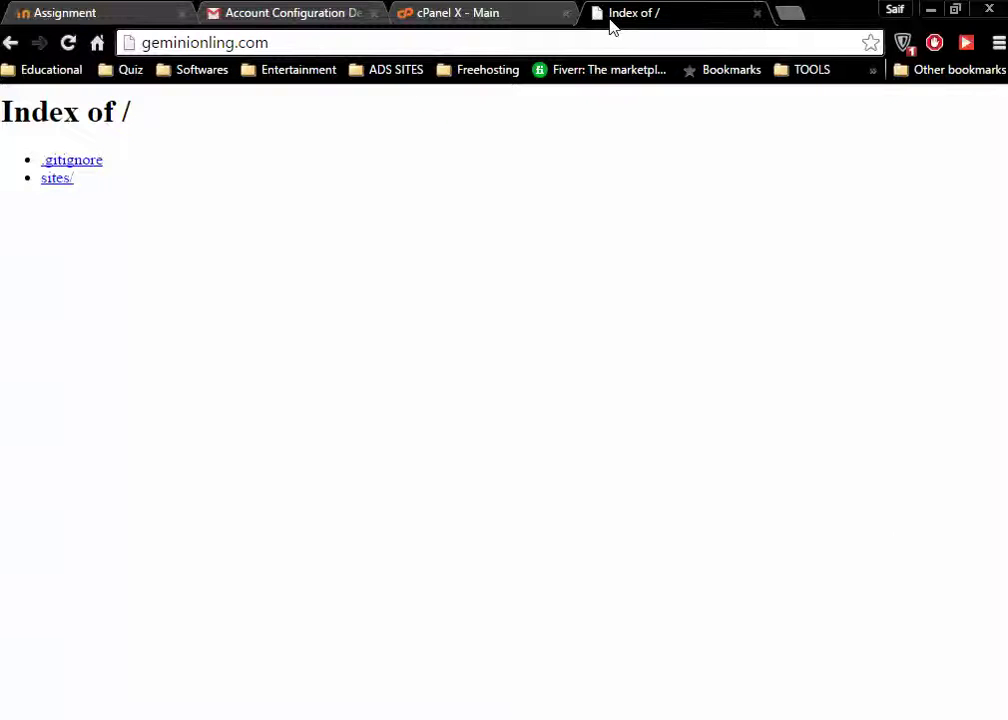
click(832, 718)
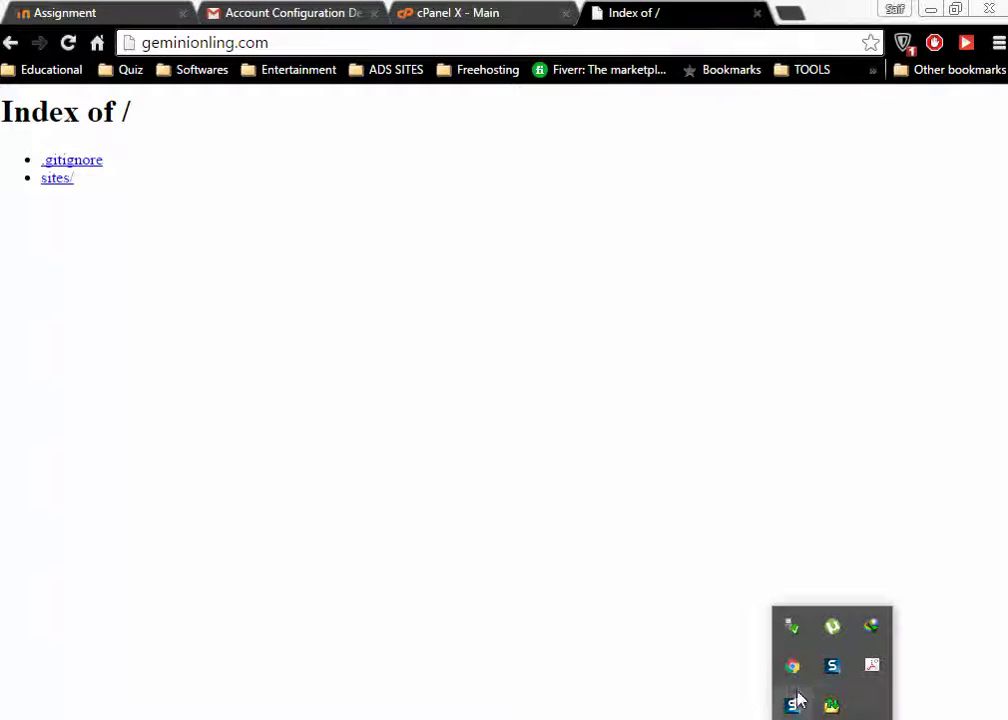
click(797, 698)
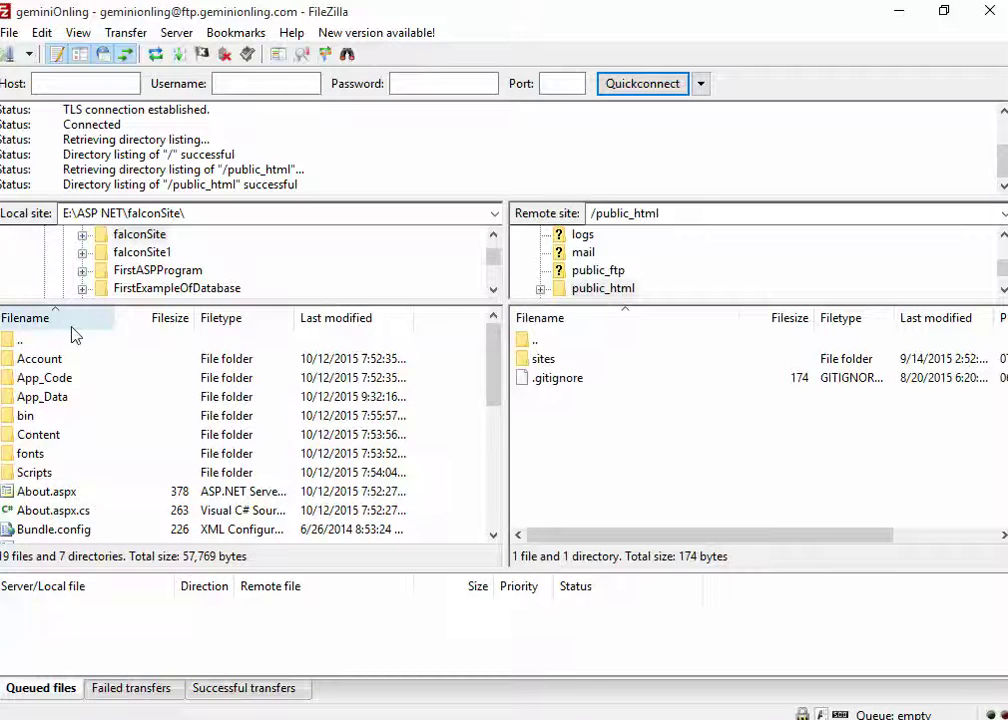
Look through the local directory tree from Desktop down to the project folders on drive E: for the website files.
drag(494, 263, 498, 255)
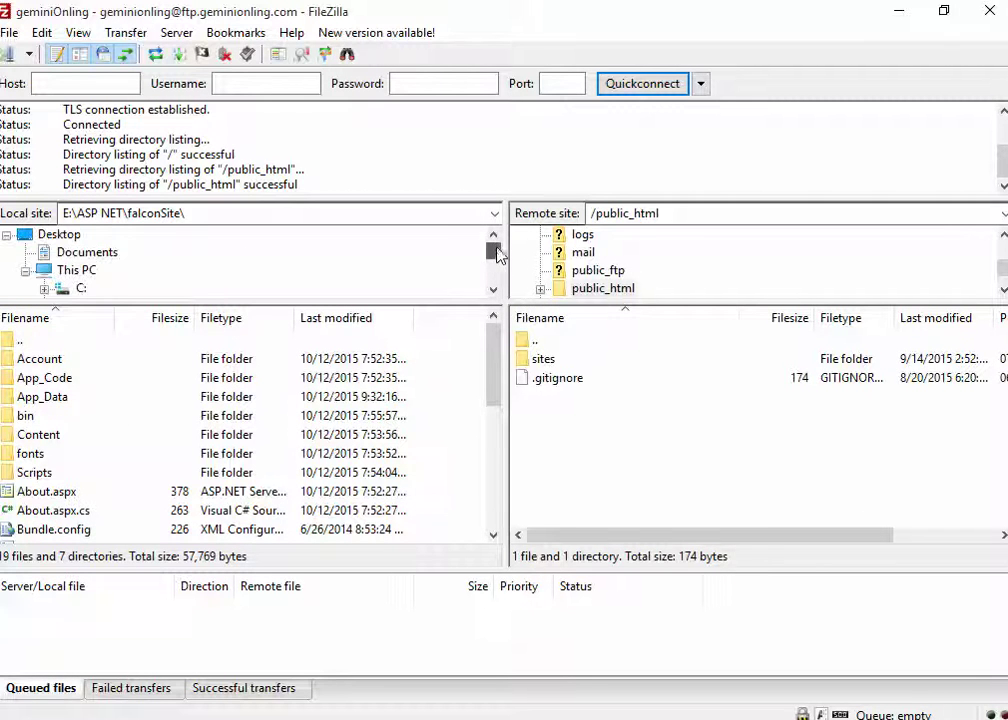
click(494, 294)
click(494, 294)
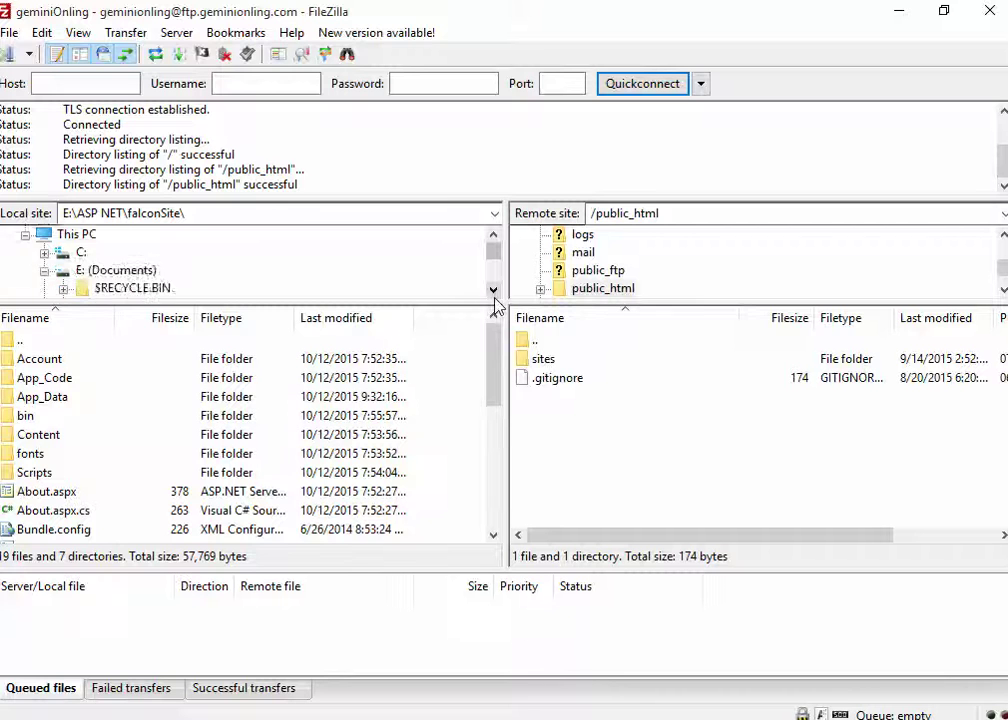
click(494, 295)
click(494, 295)
click(494, 295)
click(494, 296)
click(494, 296)
click(494, 296)
click(494, 296)
click(494, 296)
click(494, 296)
click(494, 296)
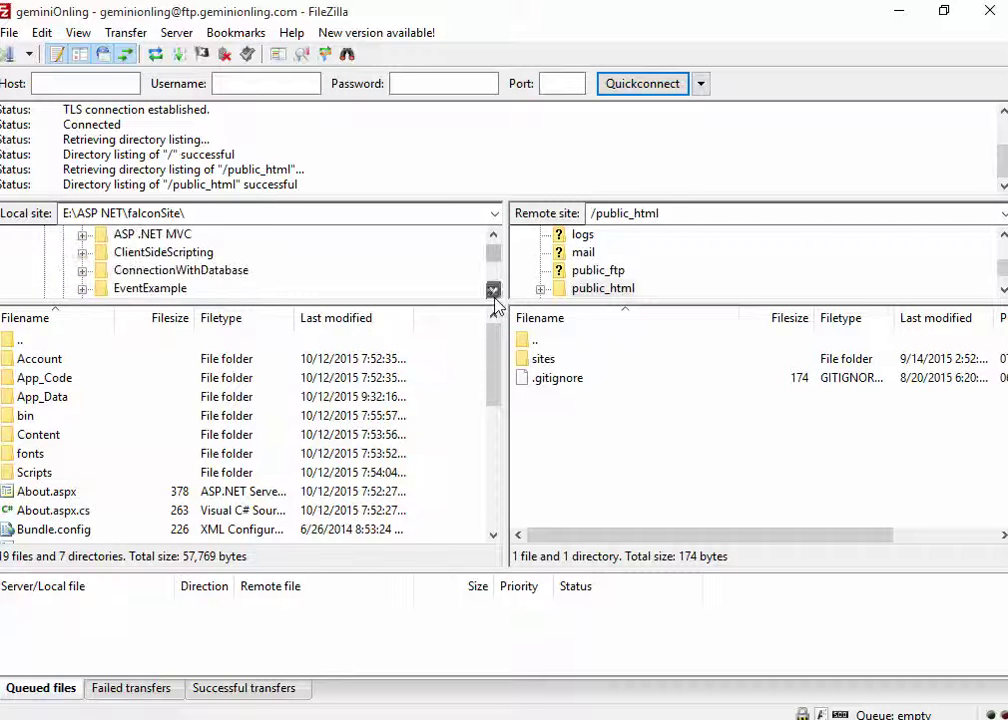
drag(495, 259, 495, 251)
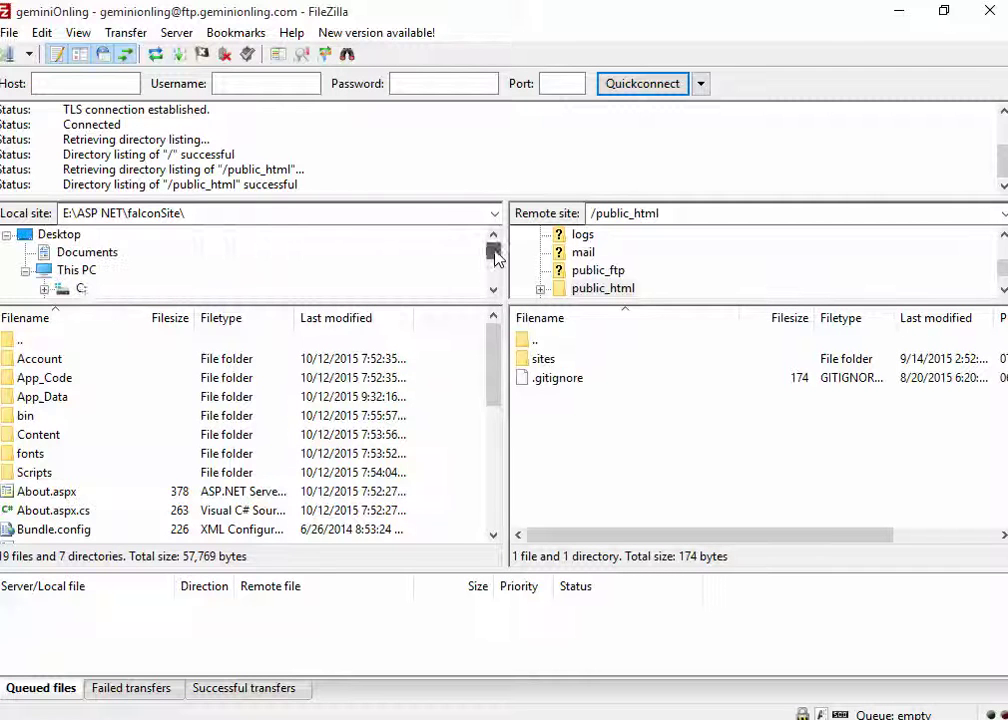
Open drive C: as the local site and expand its Users folder in the directory tree.
click(44, 288)
click(80, 234)
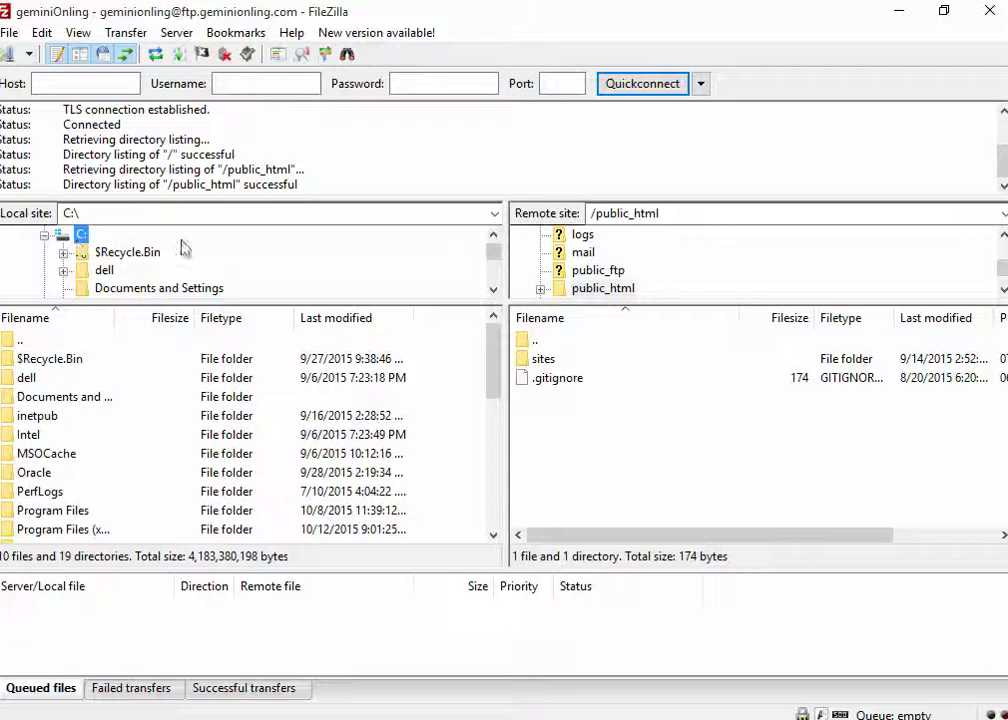
click(493, 290)
click(494, 292)
click(494, 292)
click(494, 292)
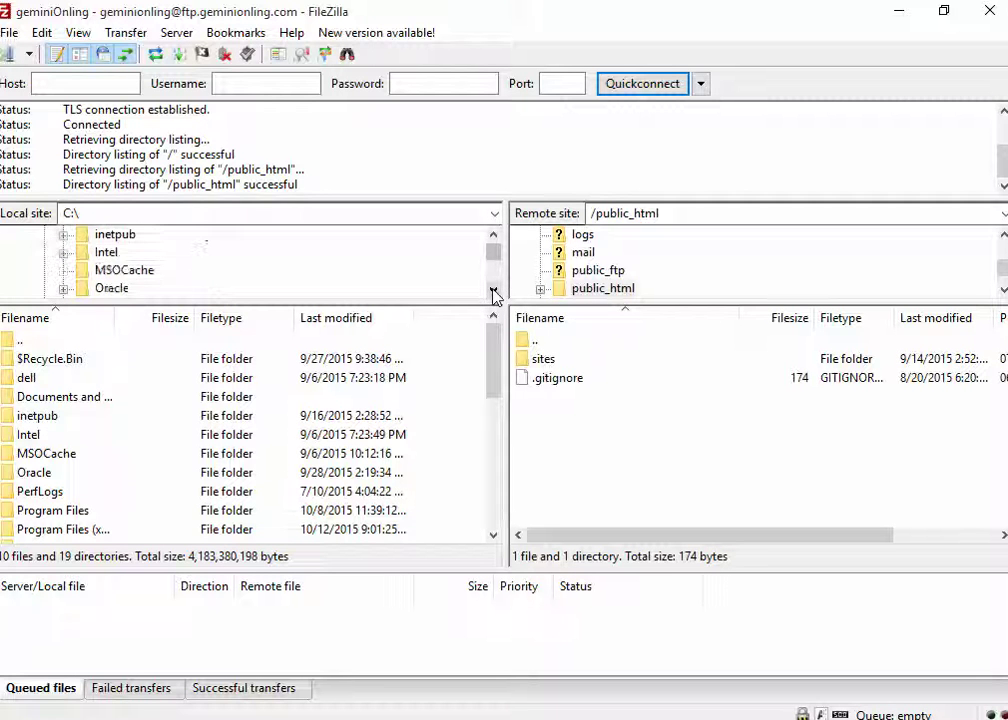
click(494, 292)
click(494, 292)
click(494, 292)
click(494, 292)
click(493, 290)
click(493, 290)
click(493, 290)
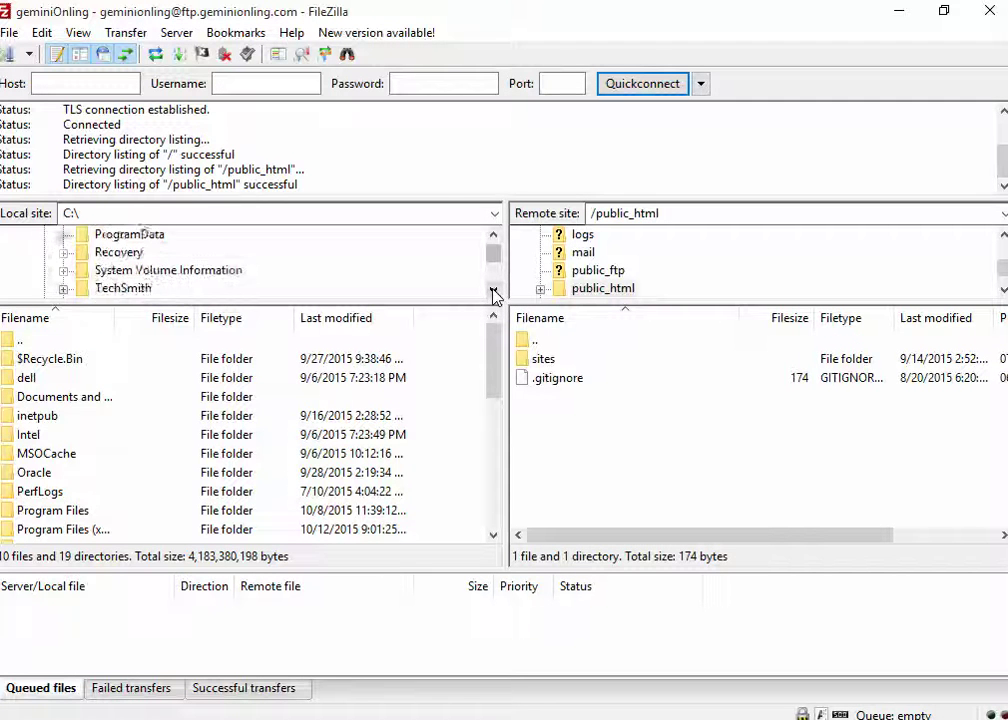
click(493, 290)
click(493, 290)
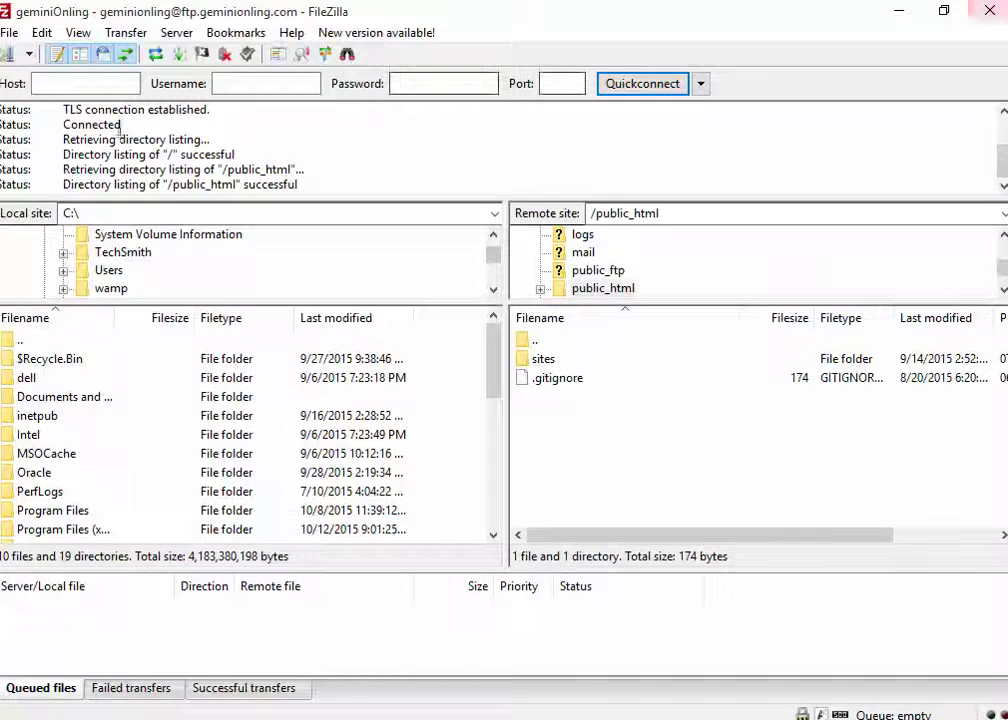
click(64, 271)
Open the Desktop folder as the local site and look through its files.
click(494, 291)
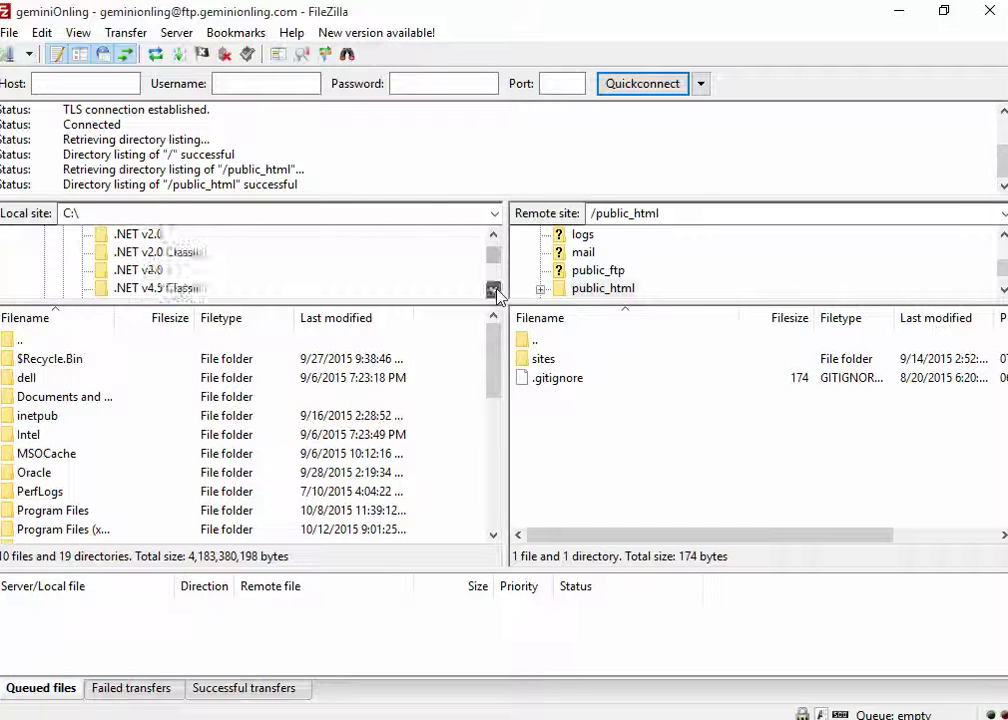
click(494, 291)
click(494, 291)
click(494, 291)
drag(494, 256, 450, 238)
click(62, 238)
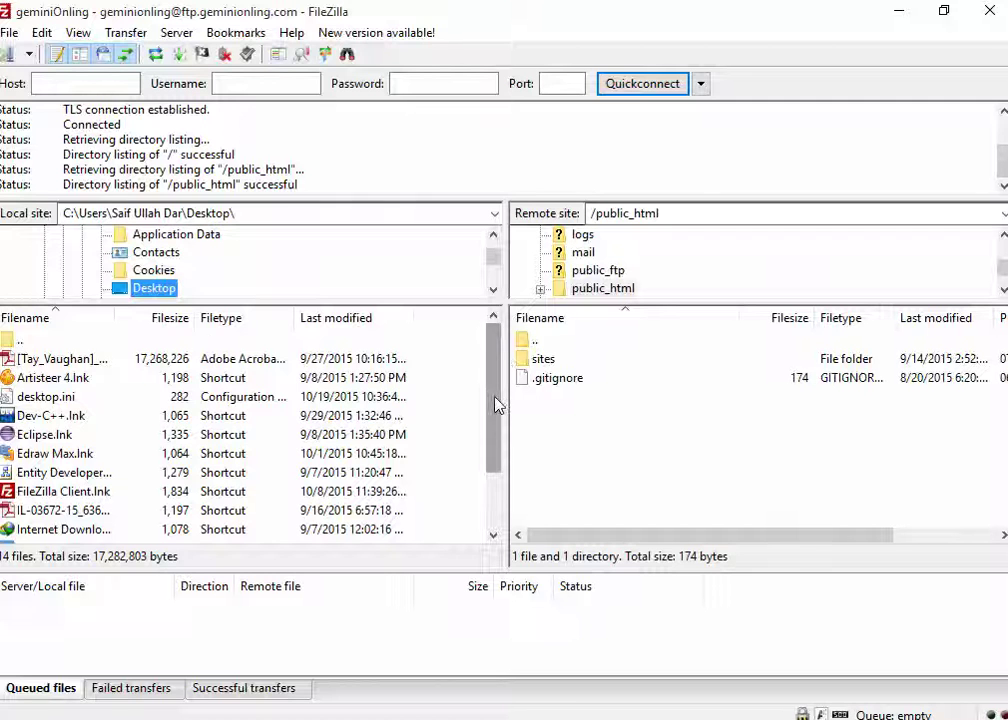
drag(497, 402, 507, 335)
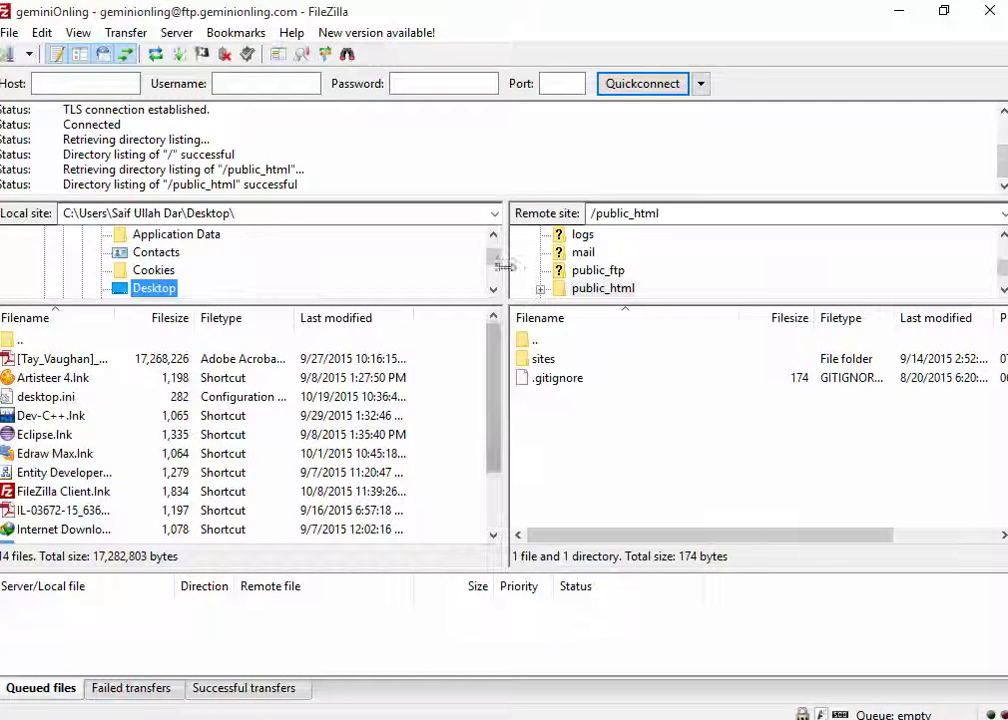
Open drive C: as the local site and go to the account owner's profile folder inside Users.
drag(495, 258, 496, 242)
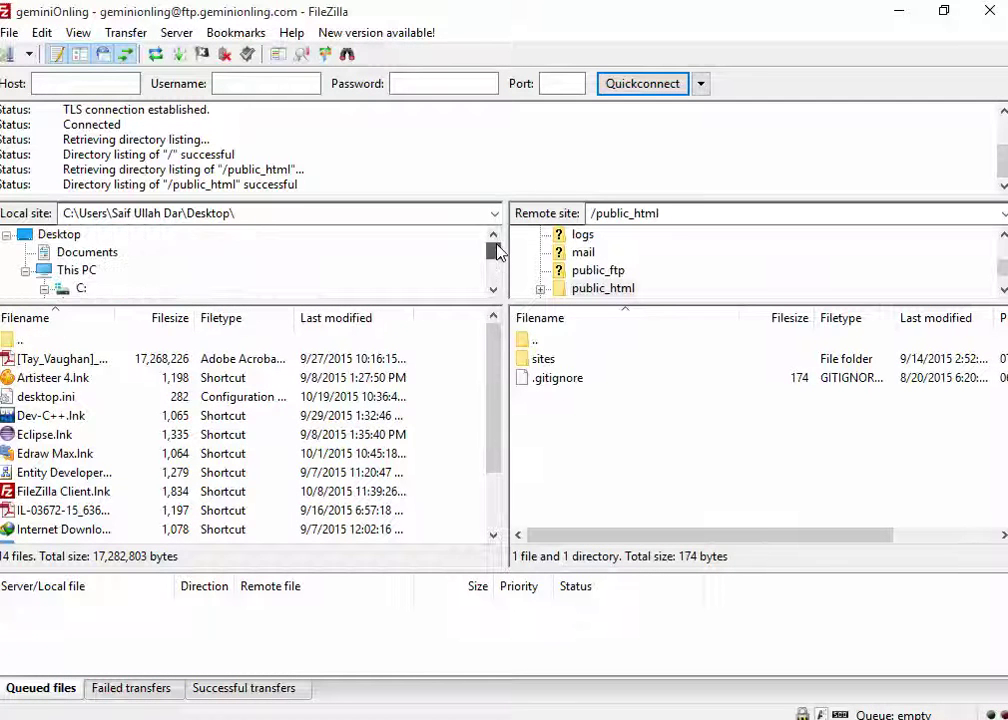
click(81, 288)
click(64, 489)
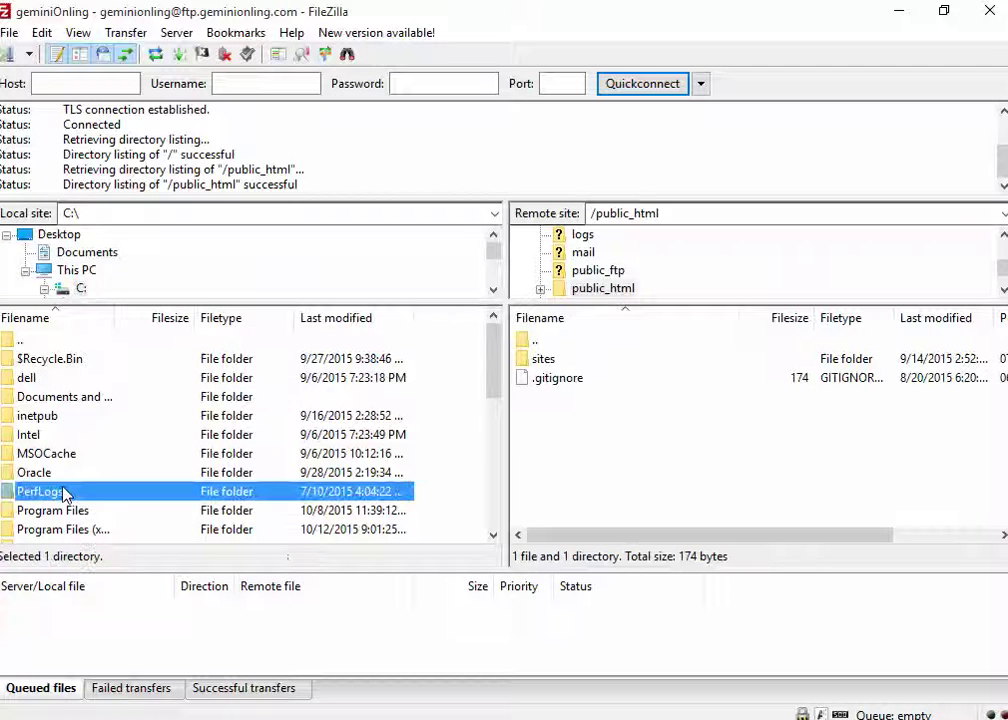
key(u)
key(Return)
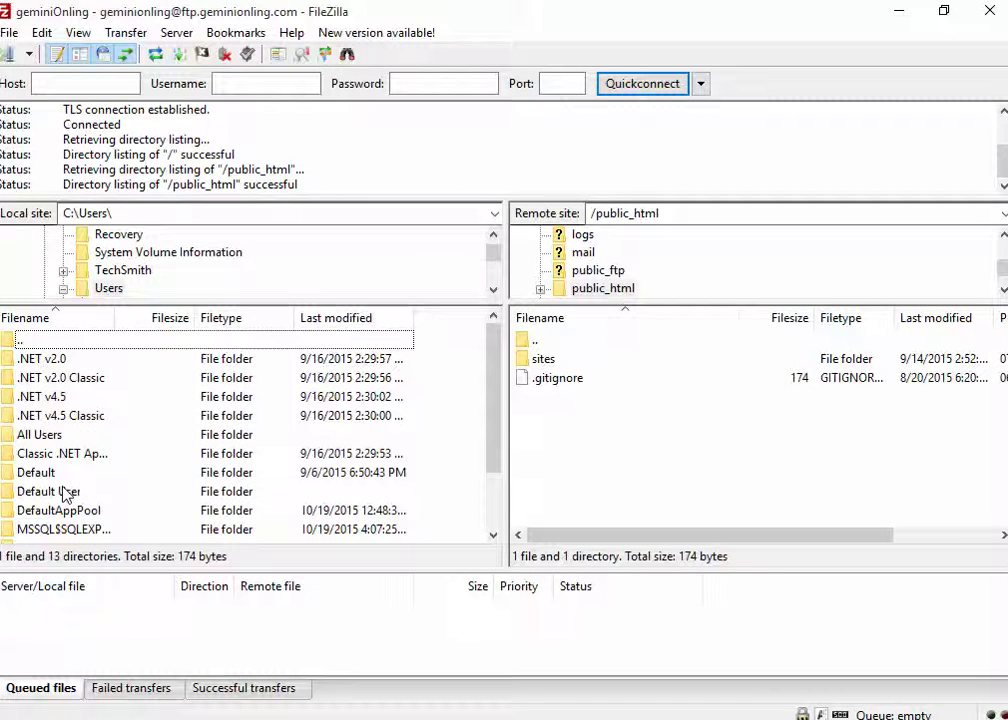
click(85, 456)
scroll(210, 505, down, 2)
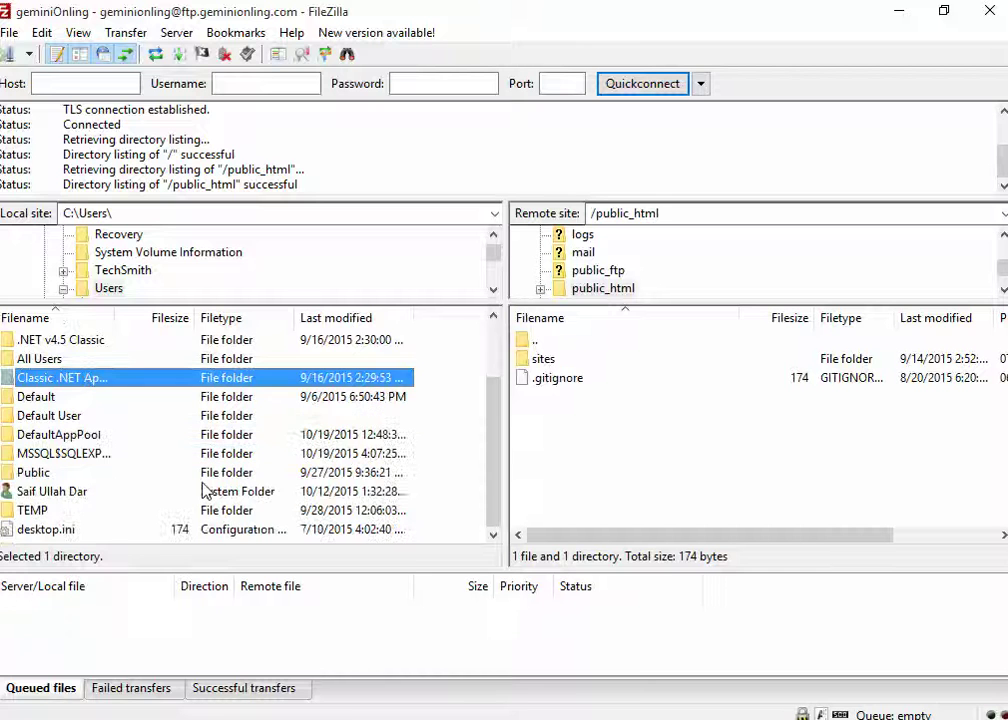
double_click(80, 491)
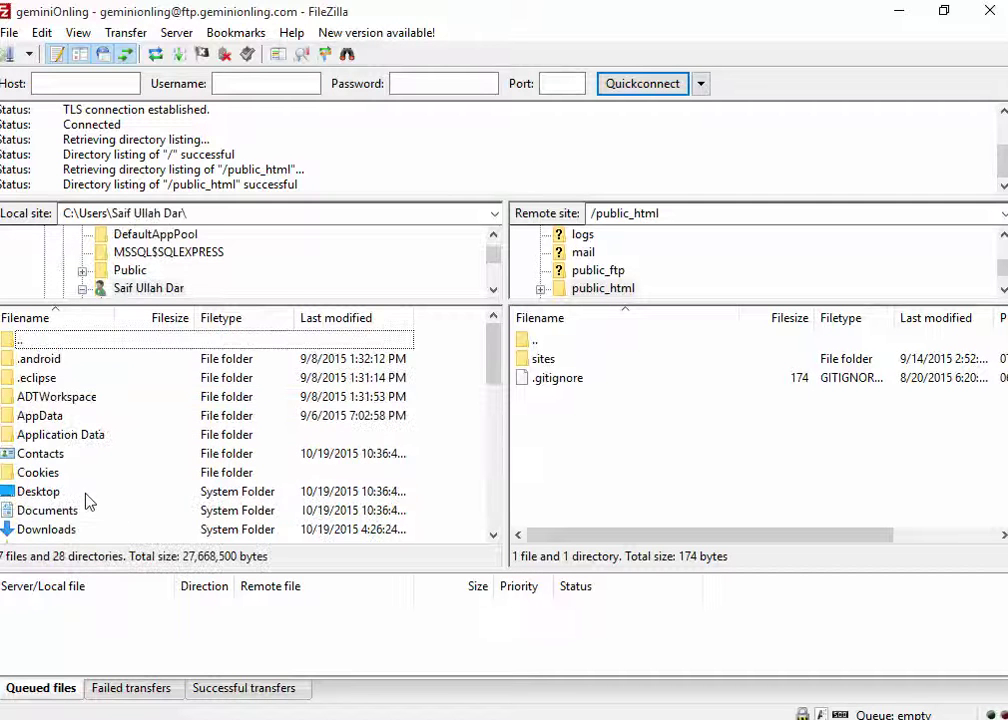
Open the local Documents folder and return to the profile folder.
click(50, 436)
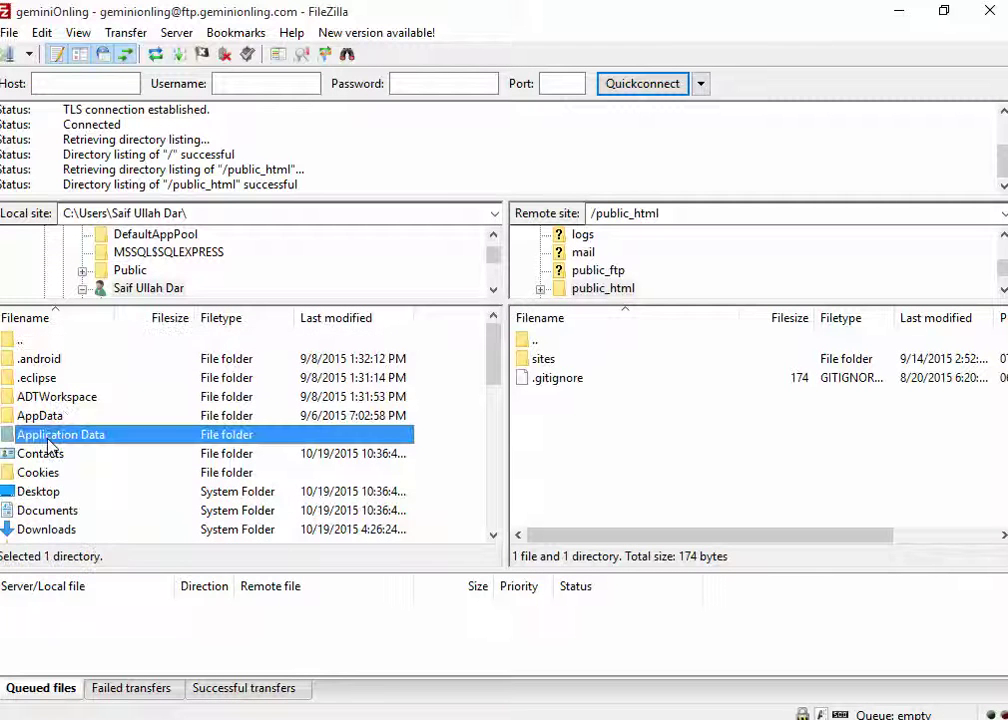
key(d)
key(d)
key(Return)
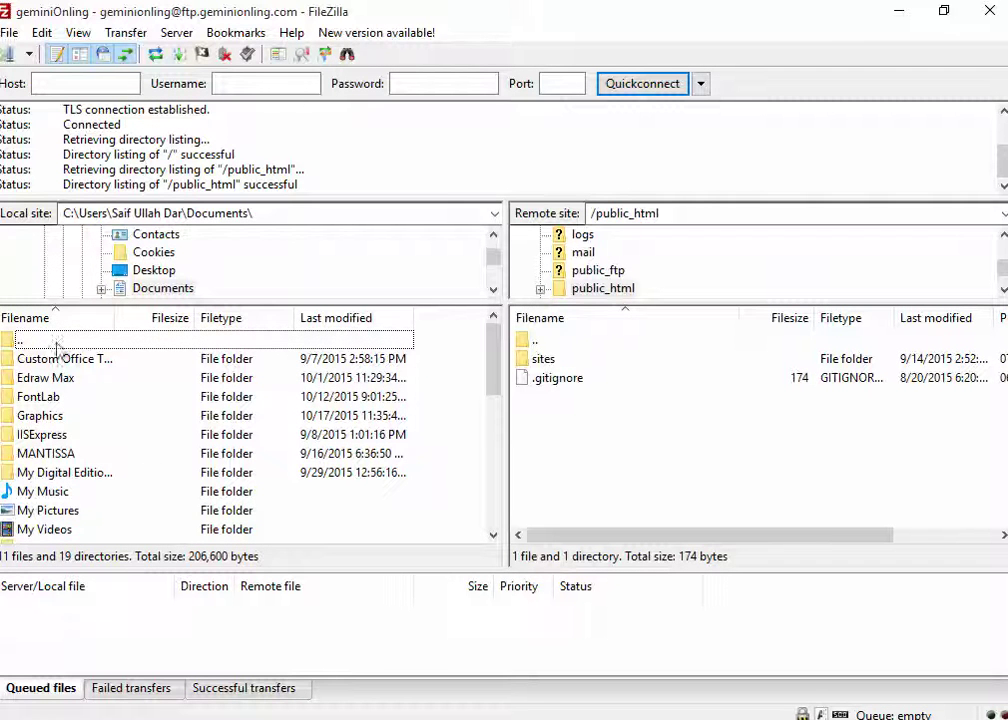
double_click(52, 342)
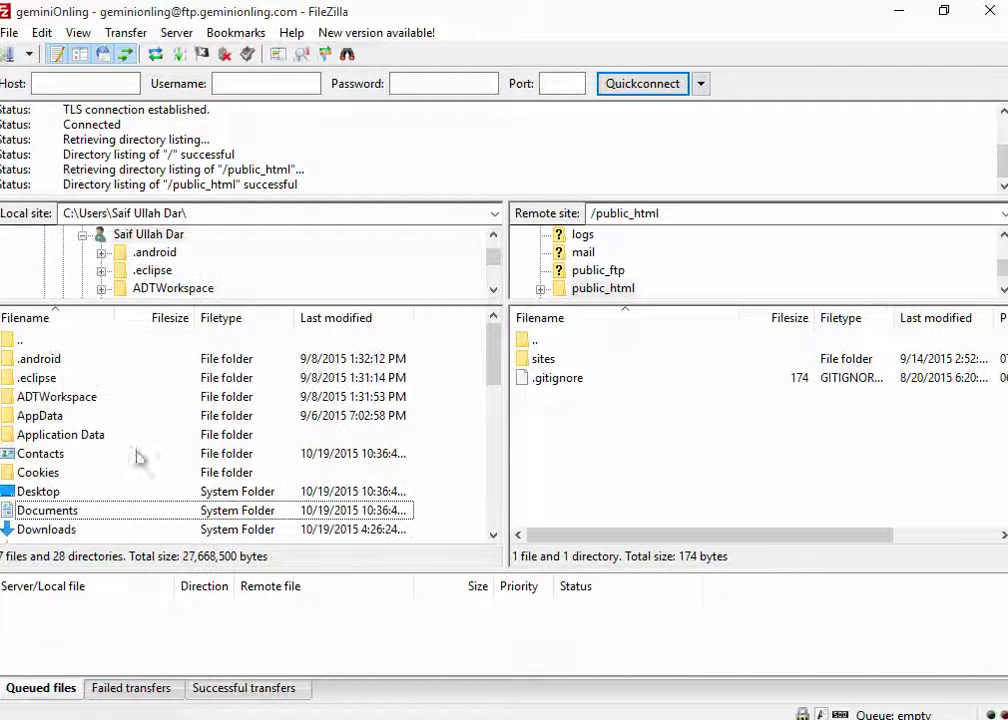
Open Downloads, its Compressed folder, and the extracted assignment folder down to the subfolder with the HTML pages and pictures.
double_click(50, 532)
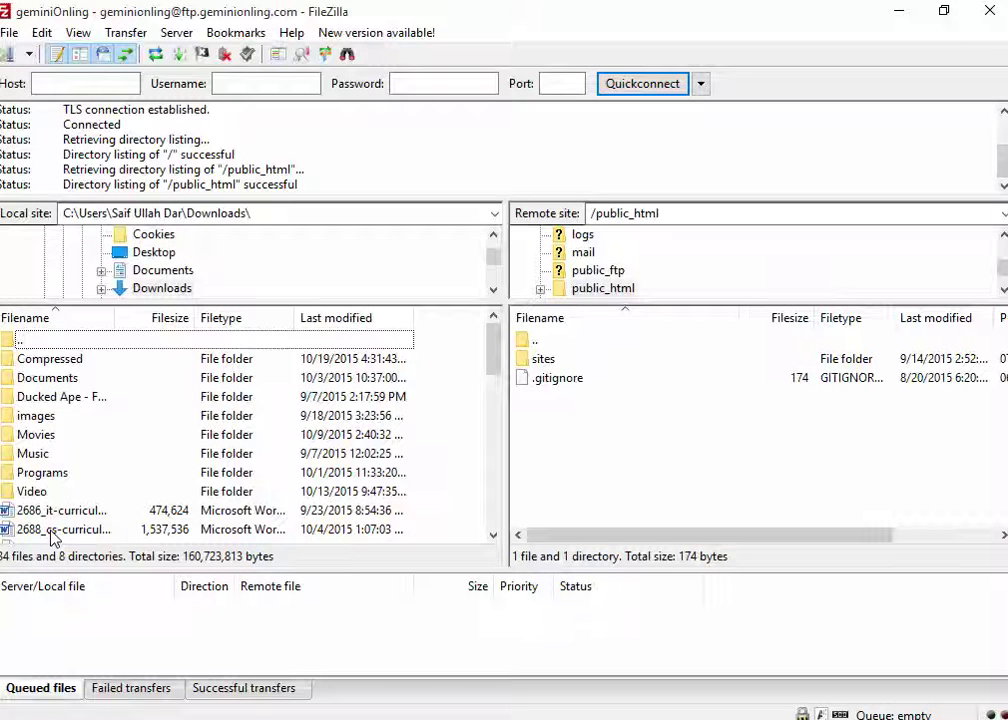
double_click(57, 358)
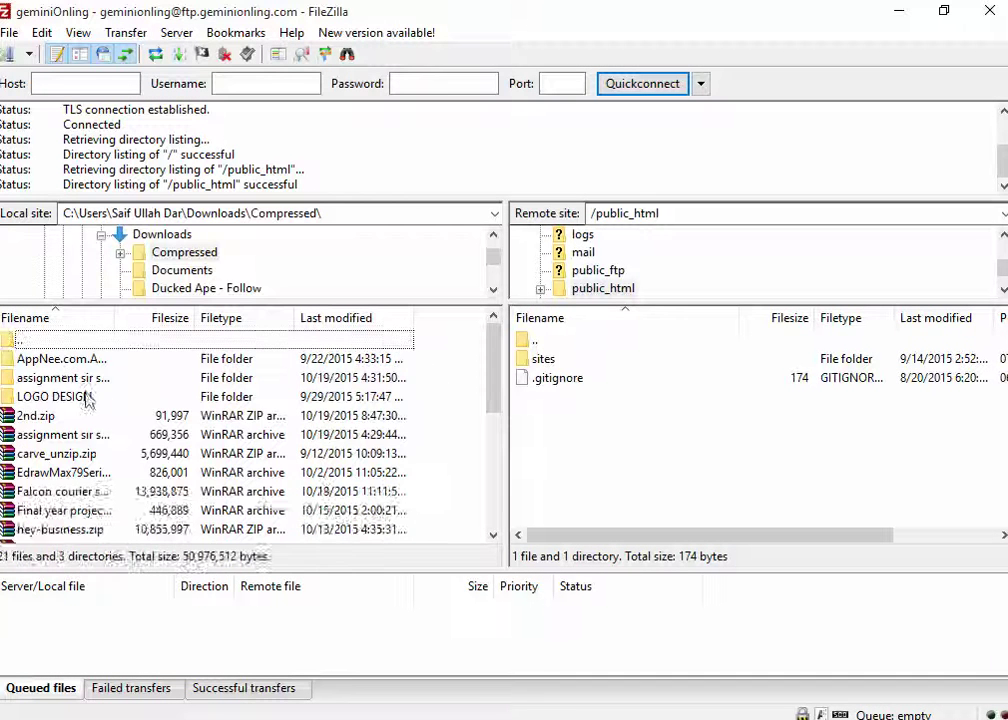
double_click(62, 379)
double_click(85, 358)
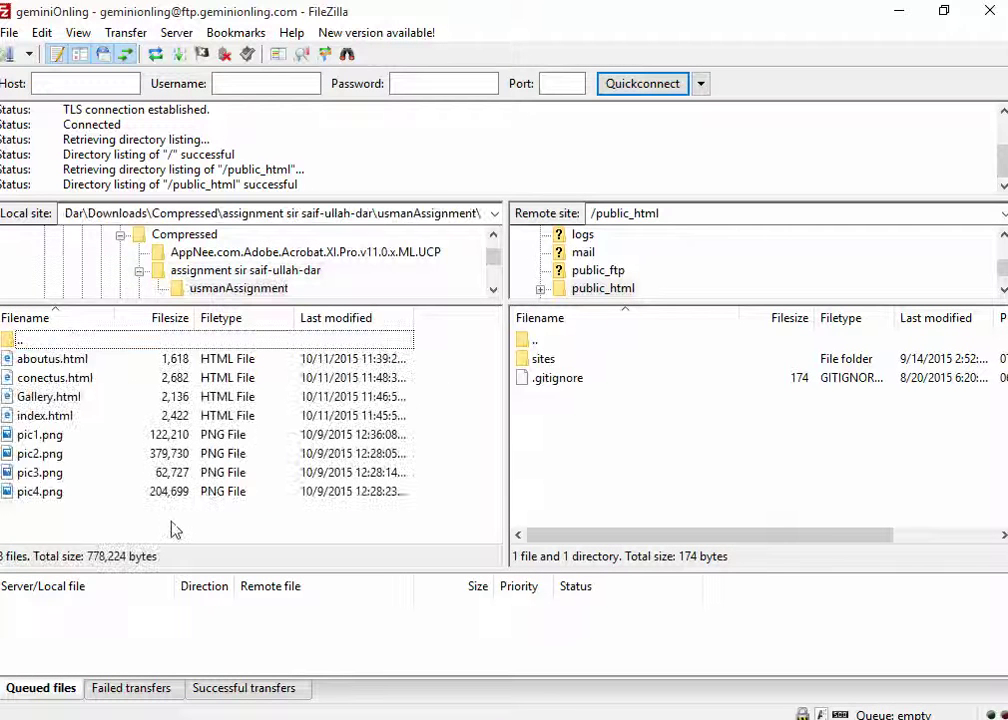
Upload all HTML and PNG files from the local assignment folder to public_html on the server.
key(ctrl+a)
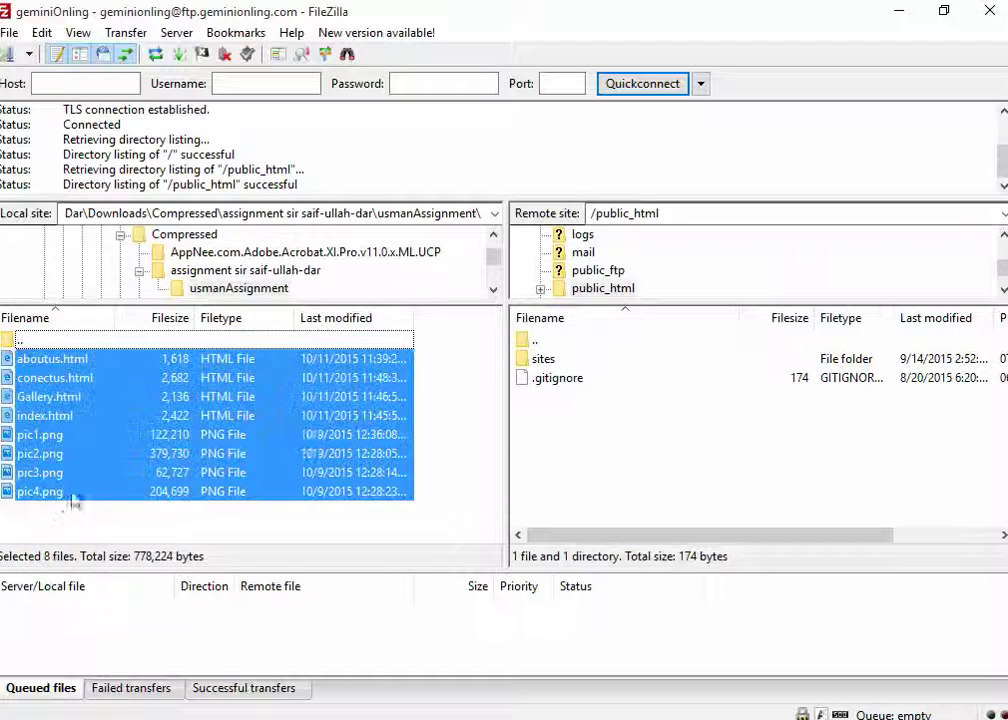
drag(312, 434, 663, 450)
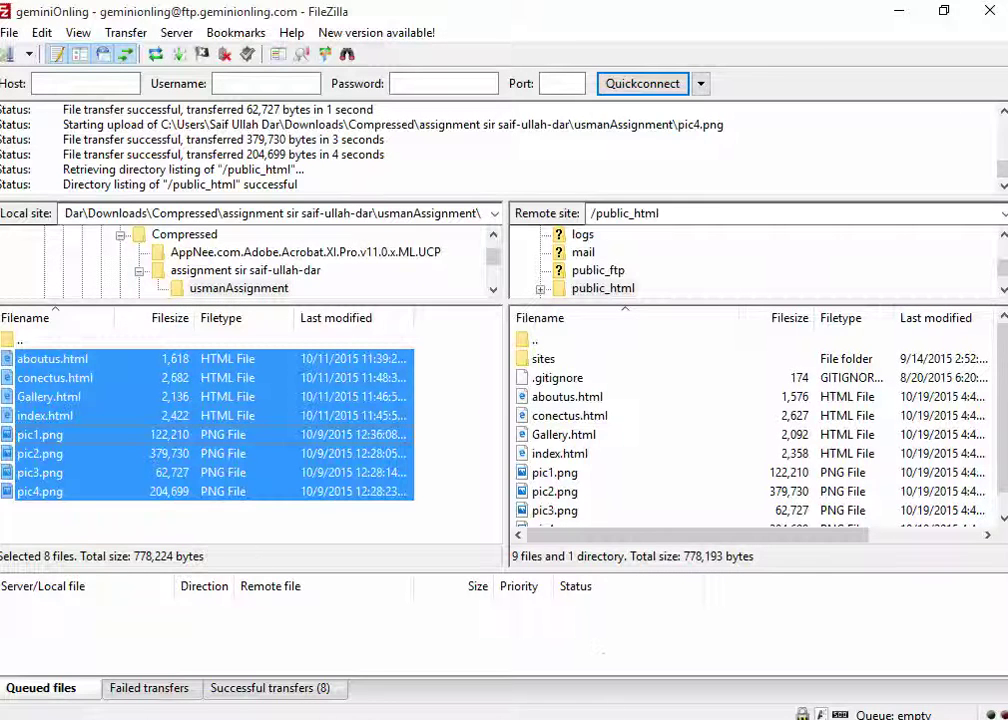
Switch to Chrome and reload geminionling.com to check the uploaded website.
click(605, 718)
click(431, 35)
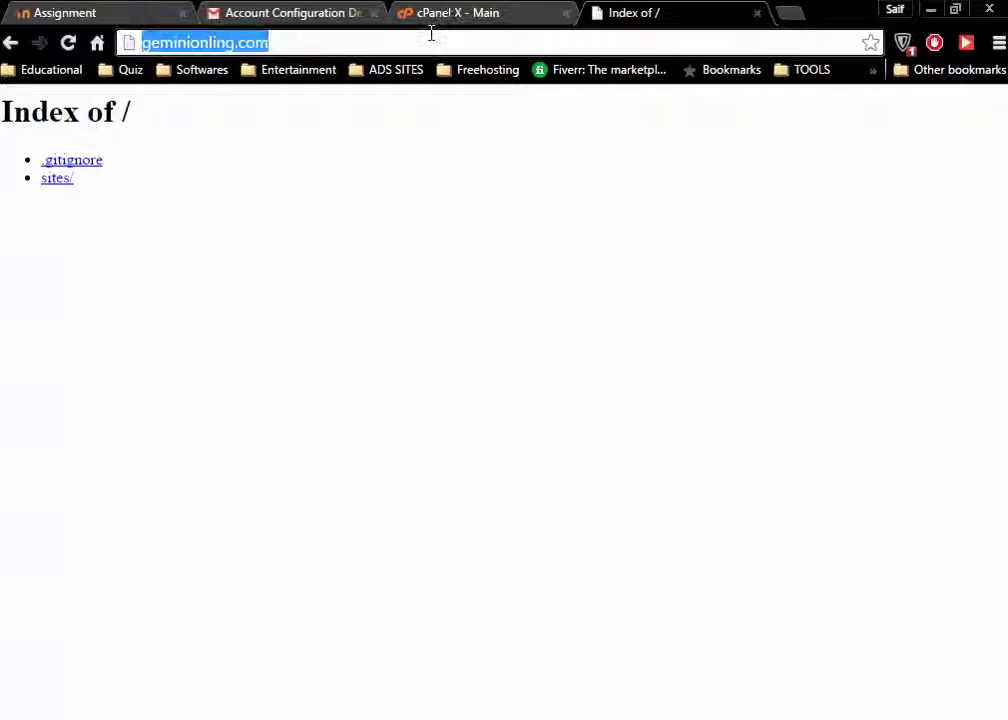
key(Return)
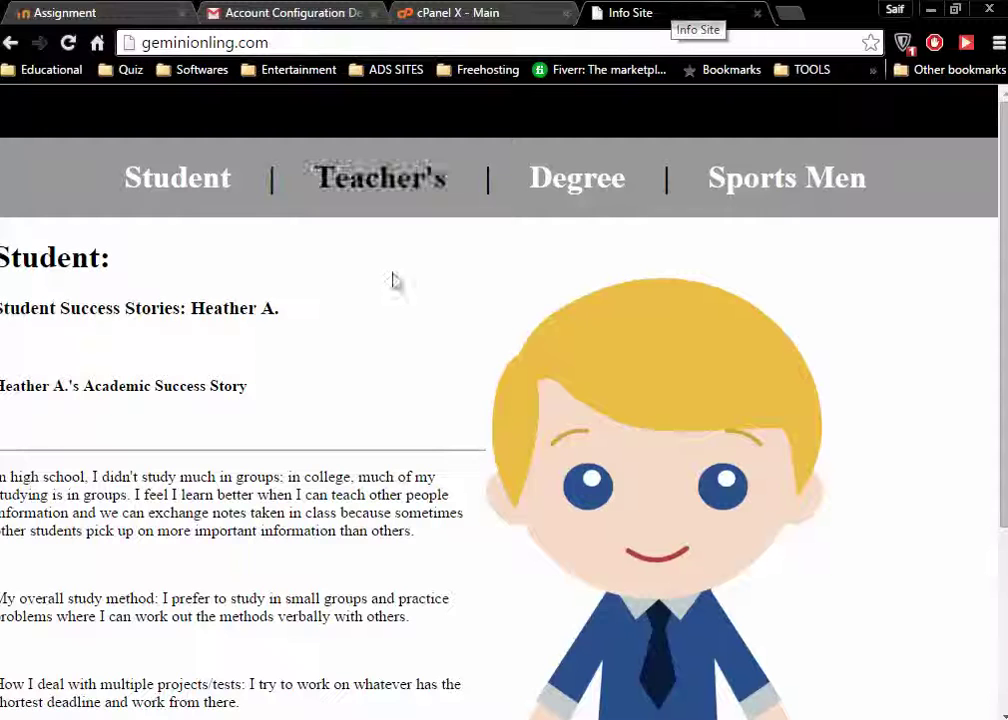
click(832, 719)
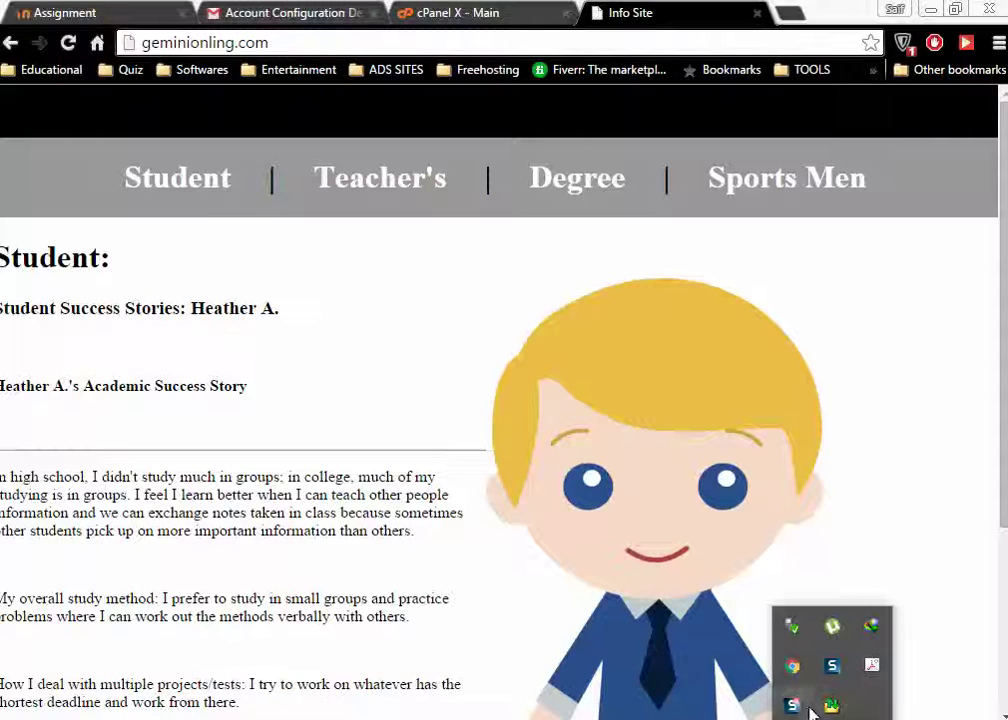